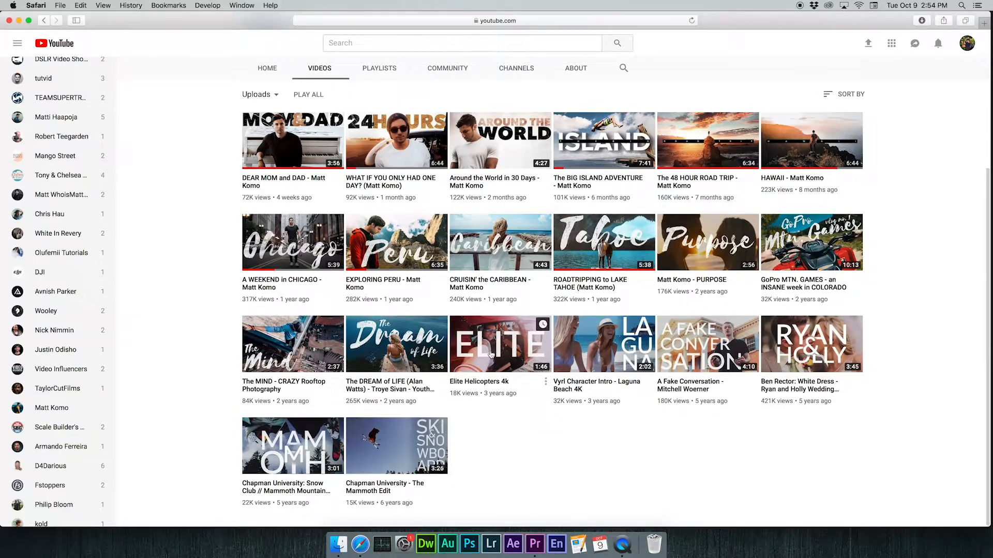
# Step: Hide the browser and switch to Adobe Premiere Pro
pyautogui.press('super+h')
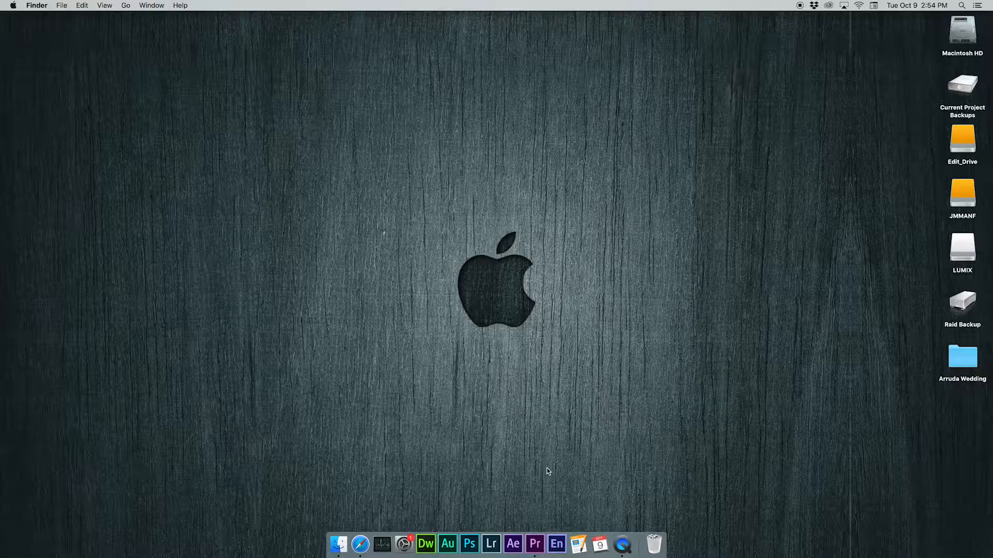
pyautogui.click(535, 542)
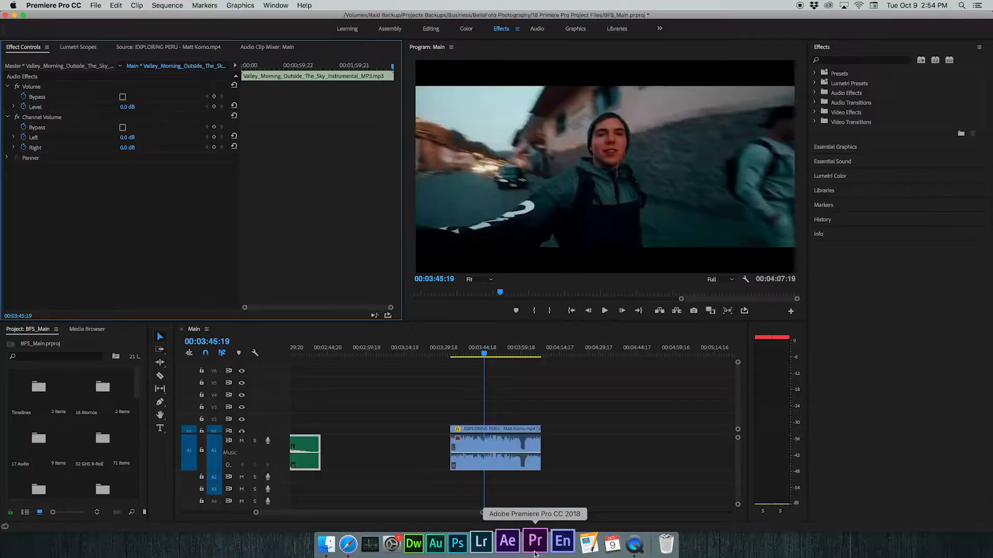
# Step: Play the EXPLORING PERU reference clip from 00:03:38:07 through to its title card, pausing once midway
pyautogui.click(478, 356)
pyautogui.moveTo(478, 356); pyautogui.dragTo(465, 360)
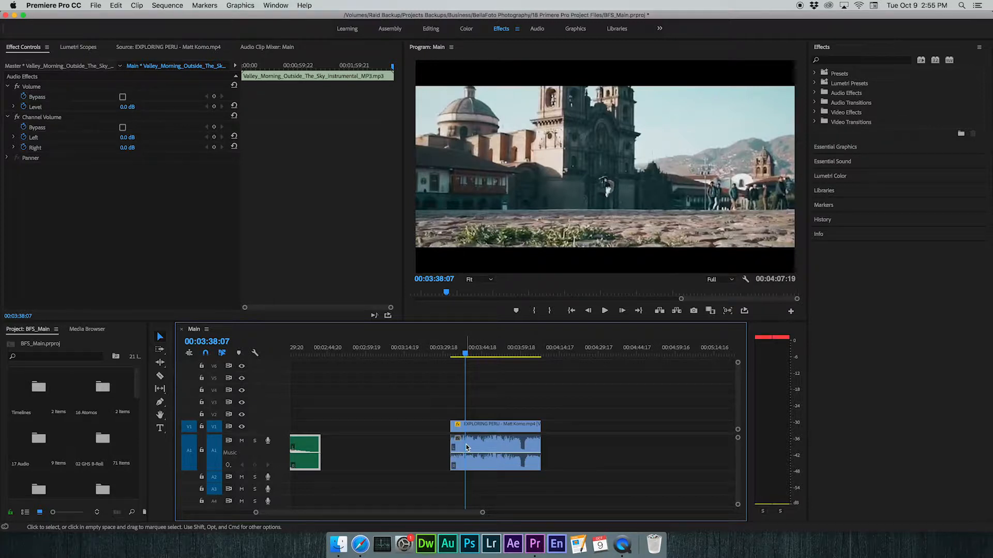
pyautogui.press('space')
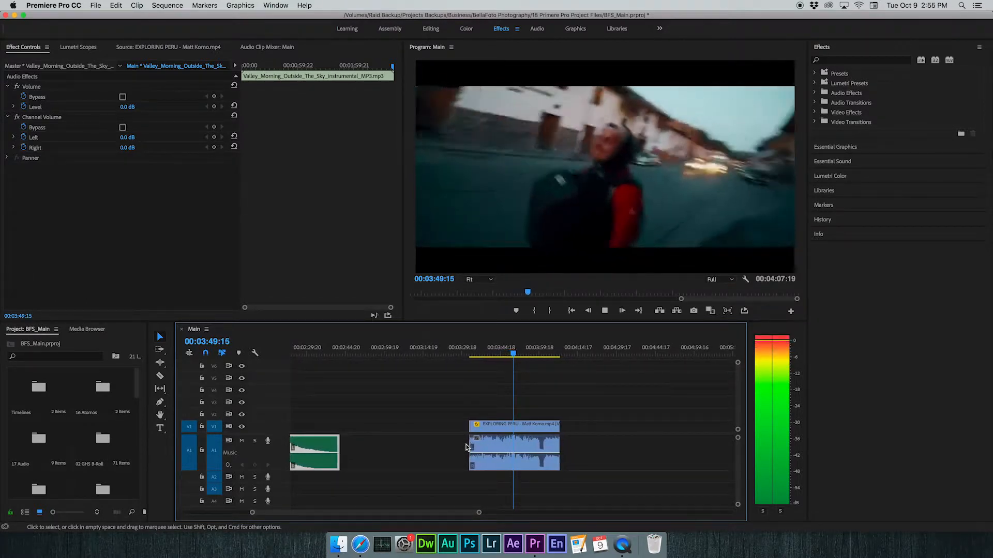
pyautogui.press('space')
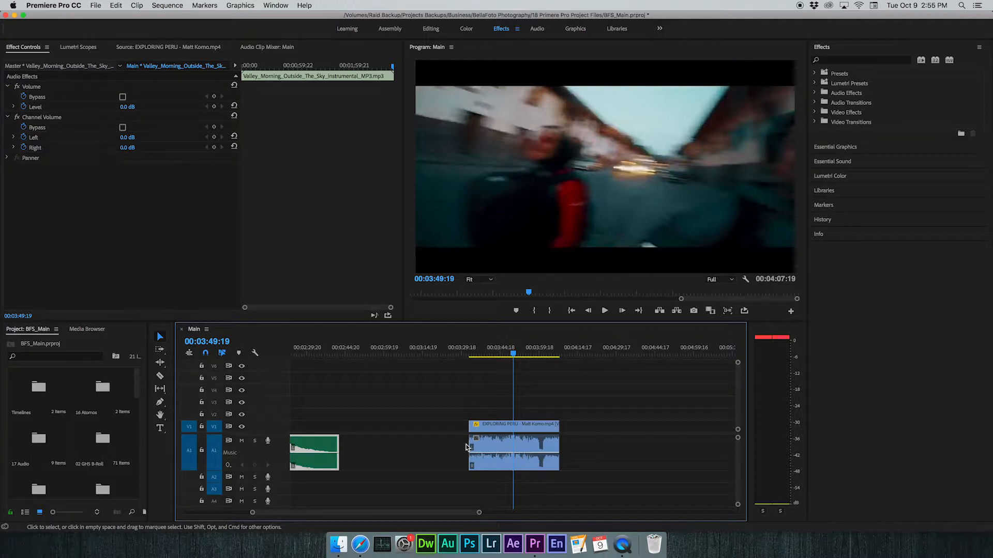
pyautogui.press('space')
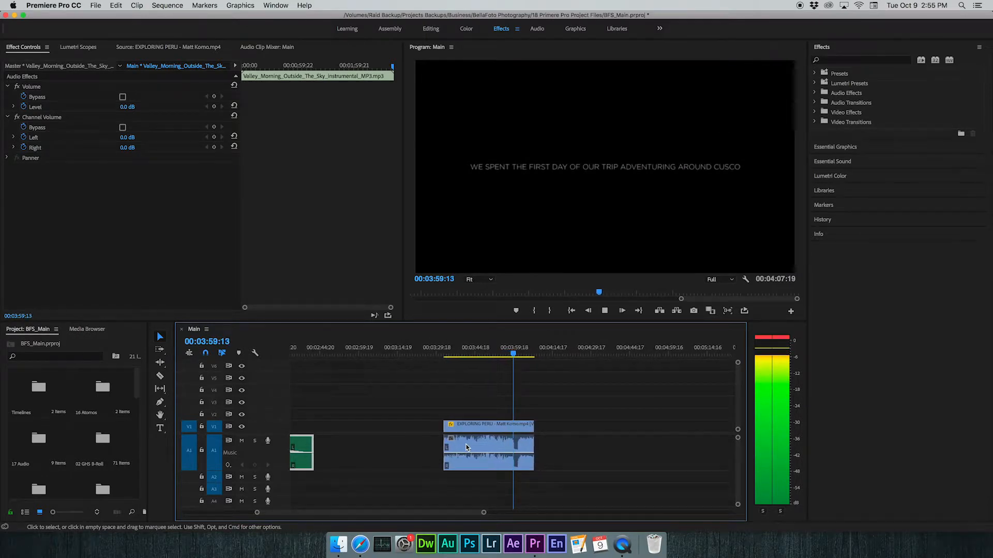
pyautogui.press('space')
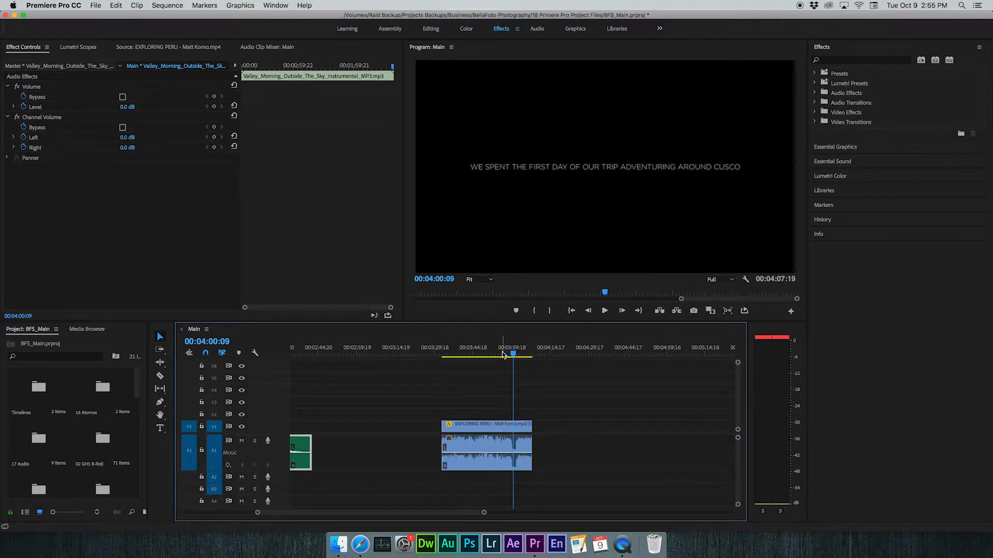
# Step: Return the playhead to the wedding edit at 00:00:39:19, with the timeline zoomed to show the edit
pyautogui.hscroll(-1, 504, 356)
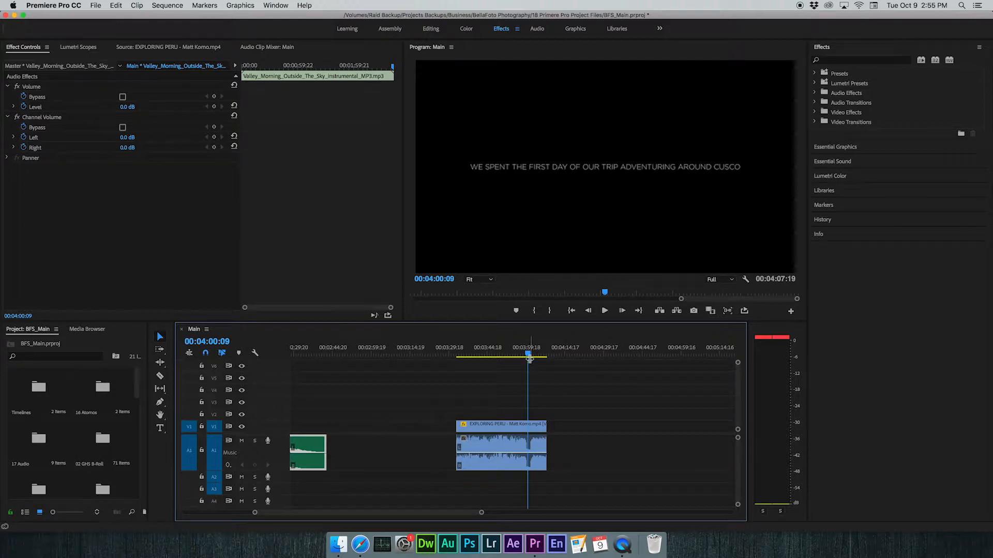
pyautogui.hscroll(-1, 530, 358)
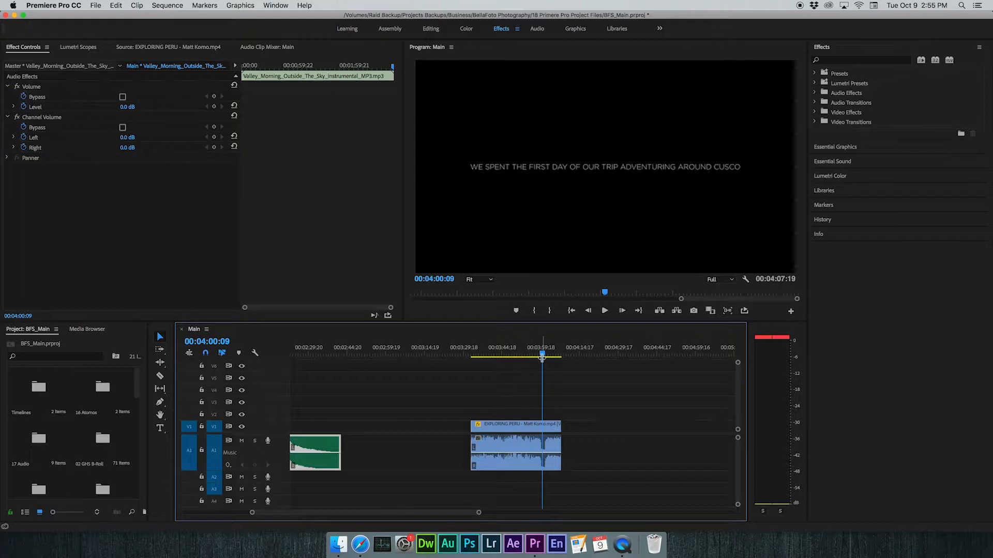
pyautogui.press('-')
pyautogui.press('-')
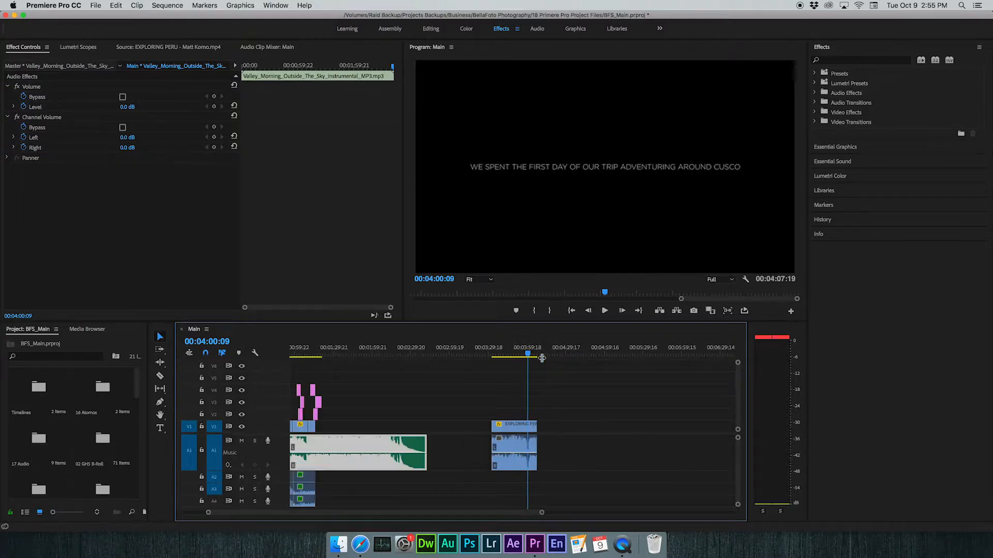
pyautogui.moveTo(338, 355); pyautogui.dragTo(317, 355)
pyautogui.press('=')
pyautogui.press('=')
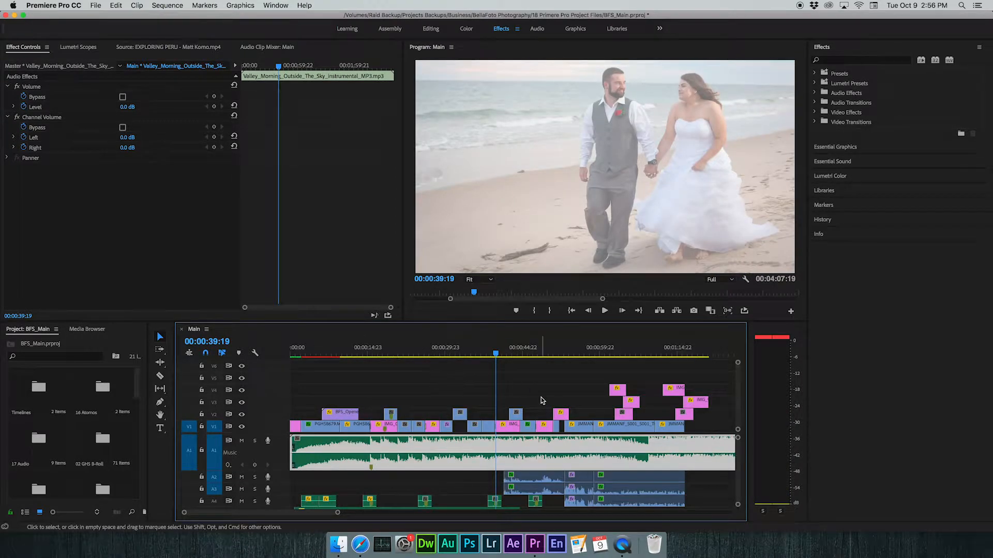
# Step: Deselect the music clip and place the playhead at 00:00:40:22, just before the interview audio begins
pyautogui.scroll(-2, 621, 491)
pyautogui.moveTo(621, 490)
pyautogui.mouseDown()
pyautogui.moveTo(615, 478)
pyautogui.moveTo(417, 471)
pyautogui.mouseUp()
pyautogui.click(641, 490)
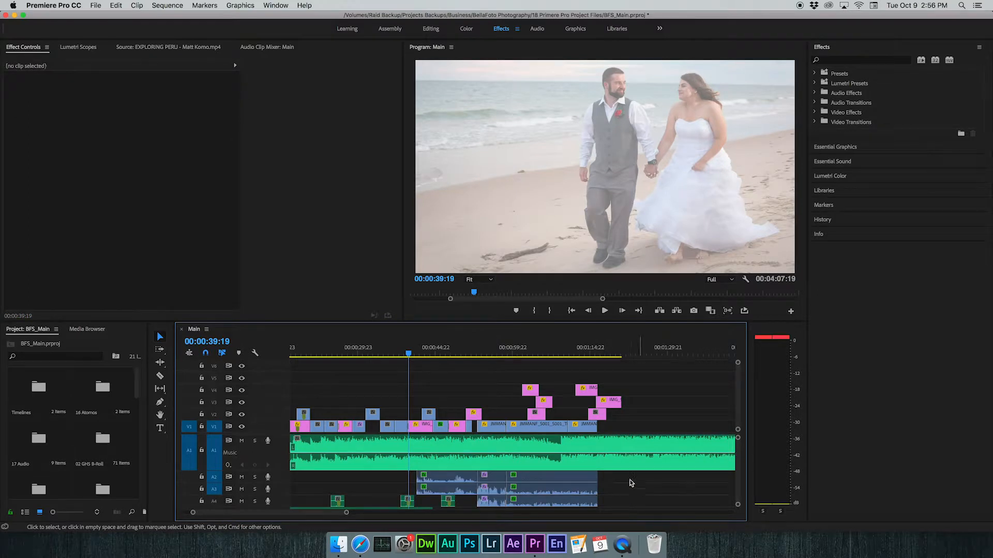
pyautogui.click(441, 351)
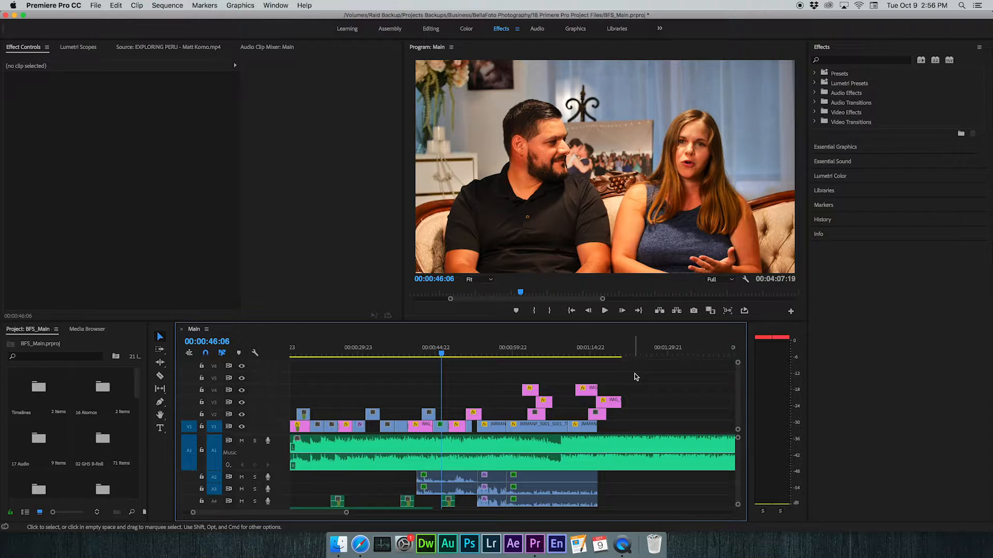
pyautogui.click(414, 354)
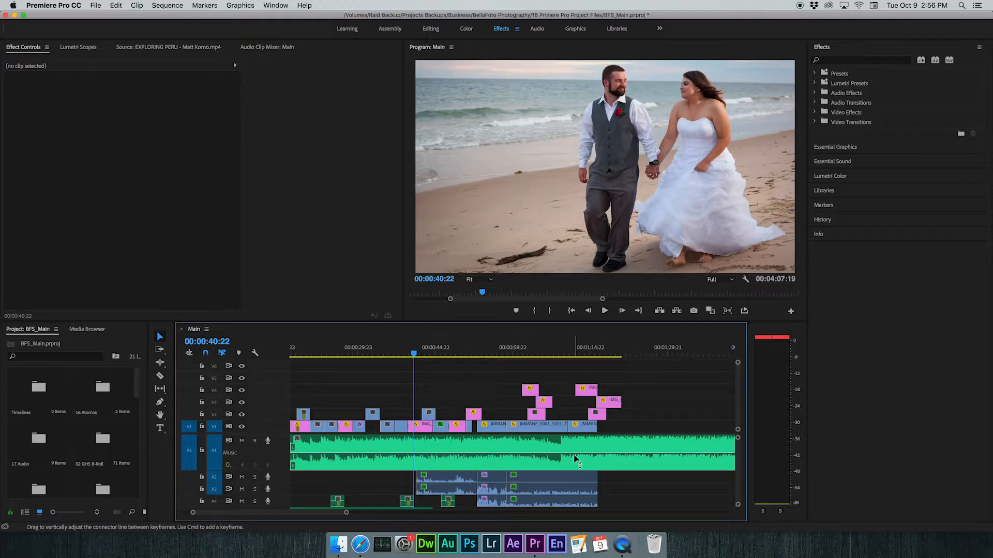
# Step: Select the music clip on audio track A1 and keep its track expanded so the volume line is accessible
pyautogui.click(838, 61)
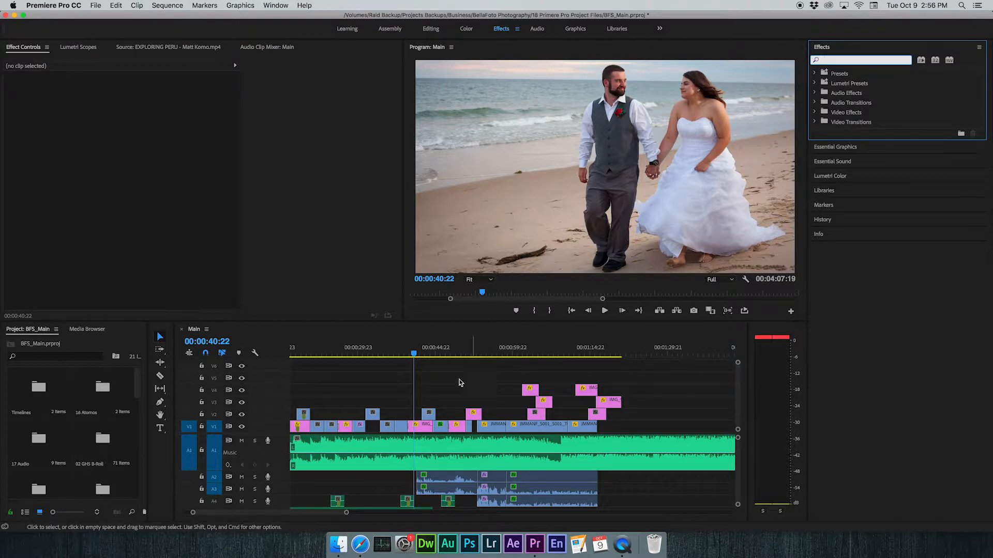
pyautogui.click(434, 442)
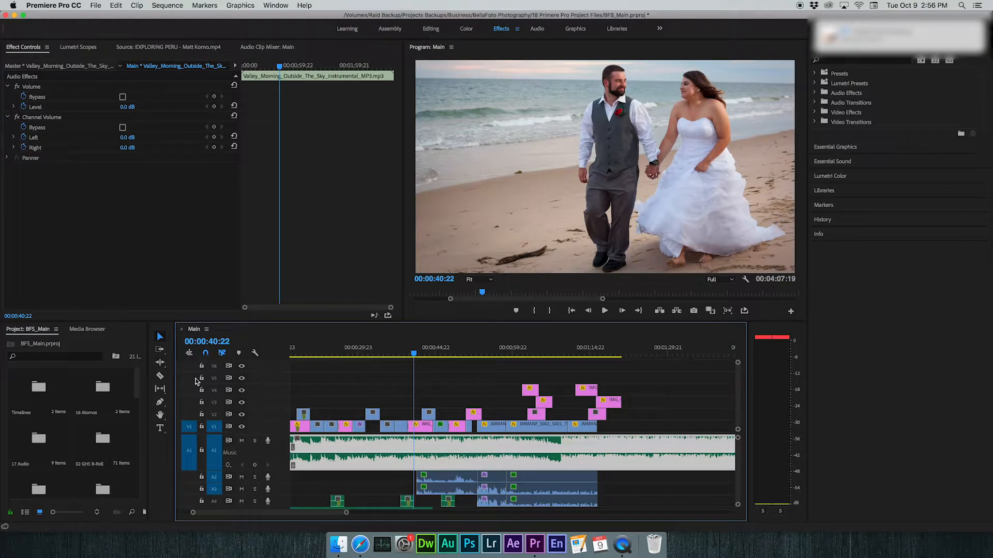
pyautogui.hscroll(-2, 457, 509)
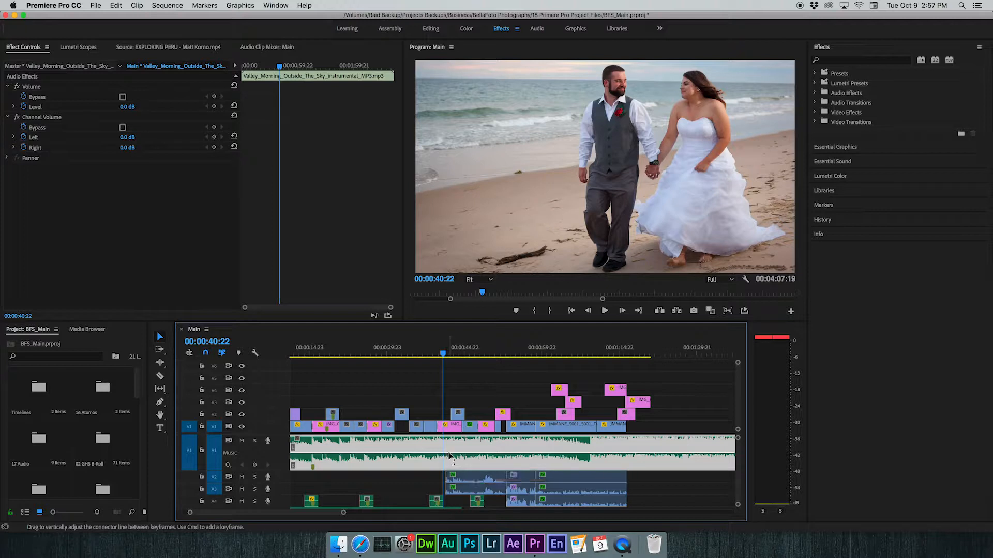
pyautogui.click(414, 484)
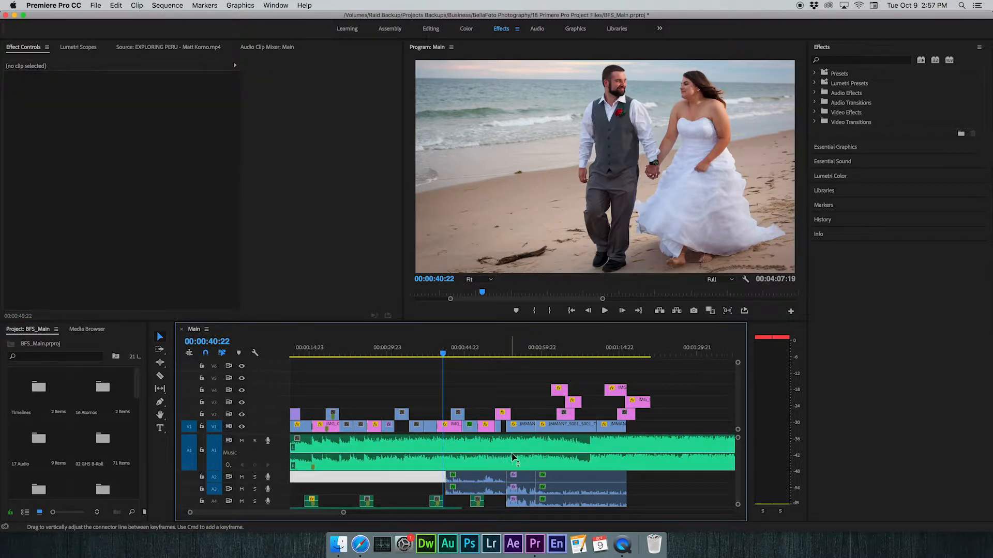
pyautogui.click(445, 455)
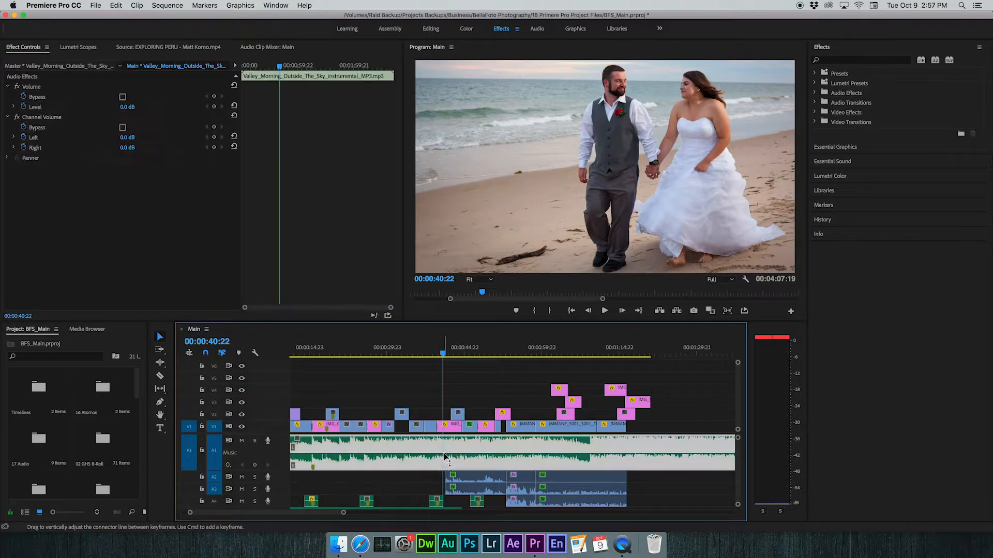
pyautogui.doubleClick(276, 456)
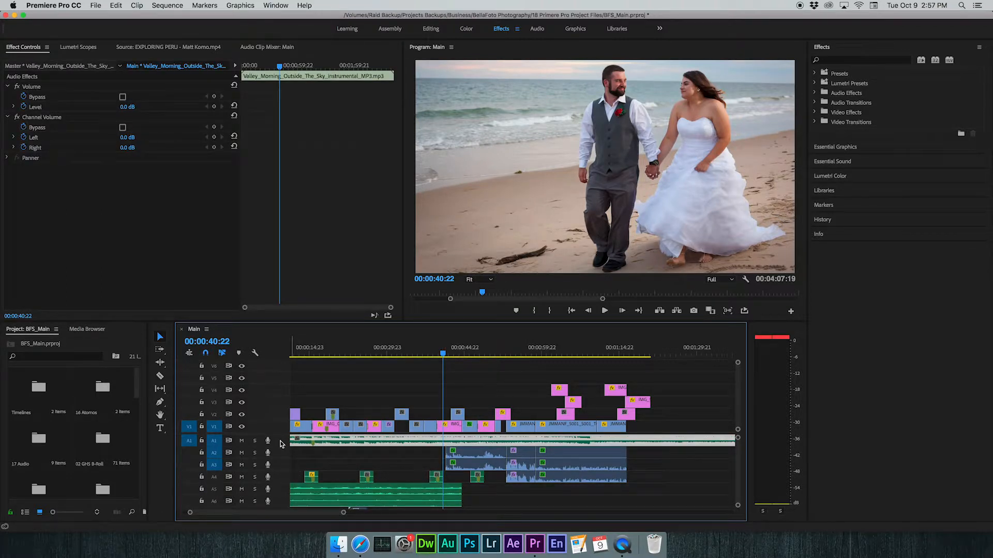
pyautogui.doubleClick(280, 443)
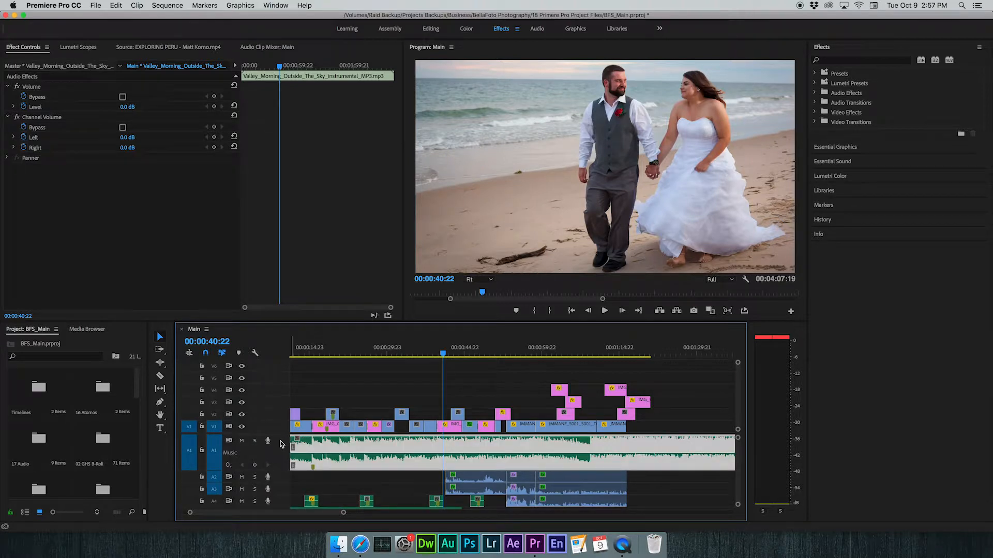
# Step: Examine the Show Clip Keyframes options for the selected music clip, including Volume and Panner
pyautogui.rightClick(437, 448)
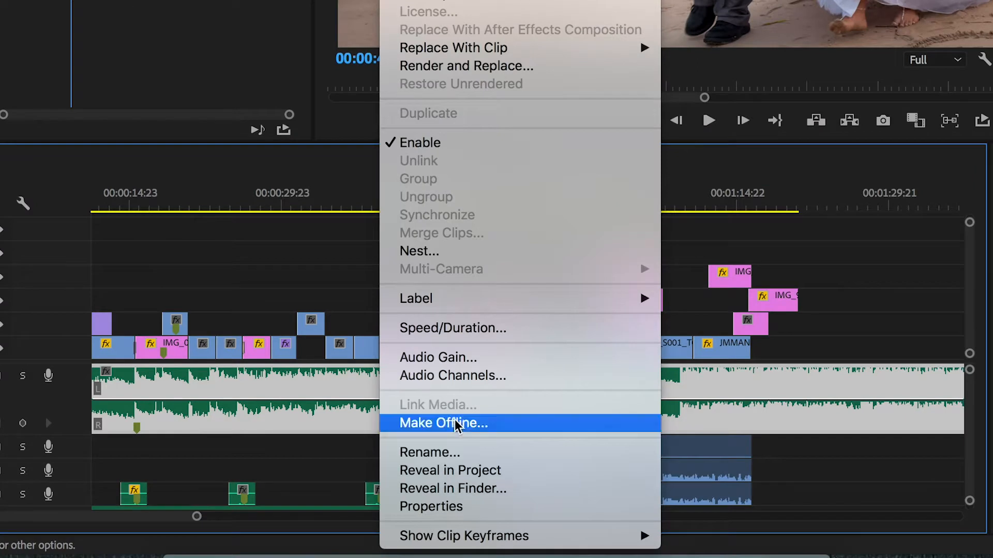
pyautogui.moveTo(495, 543)
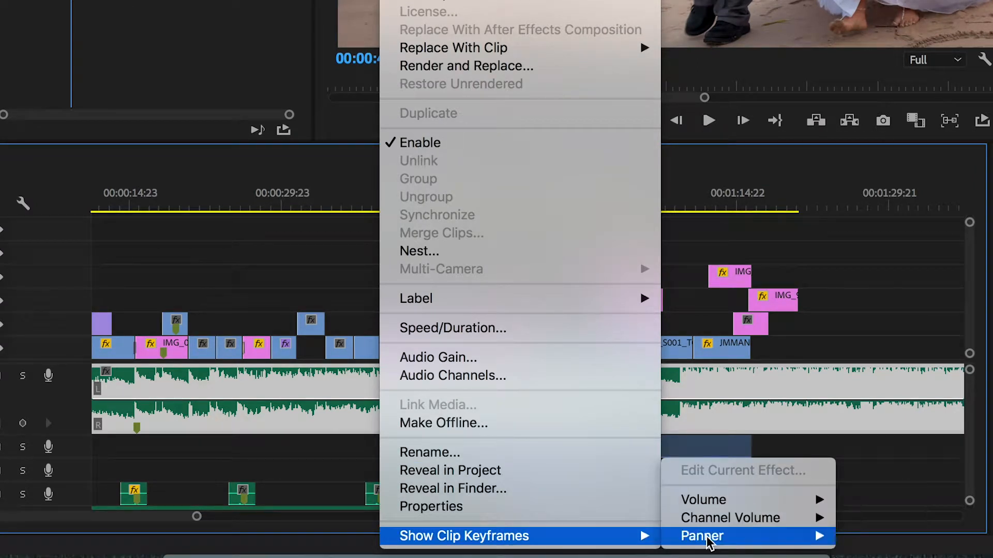
pyautogui.moveTo(742, 503)
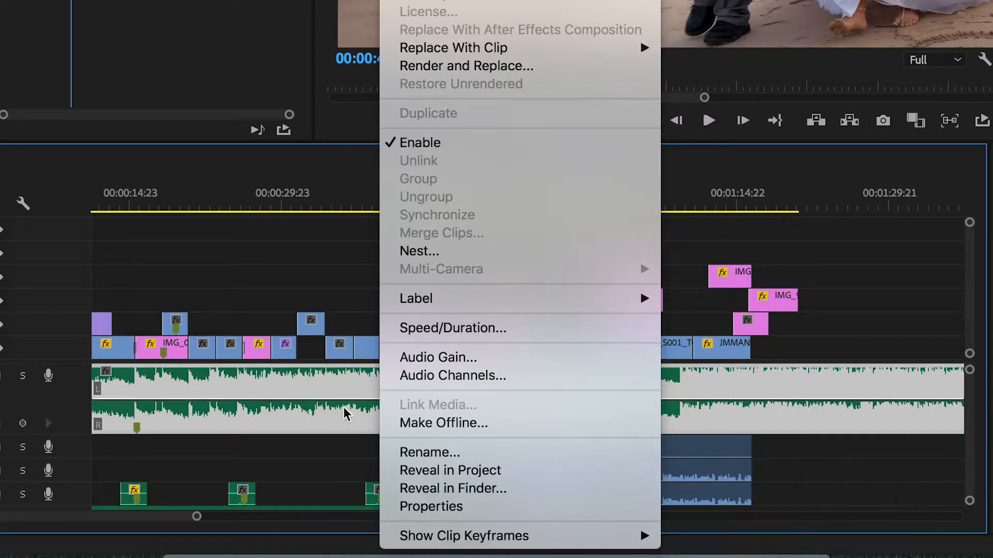
pyautogui.click(335, 456)
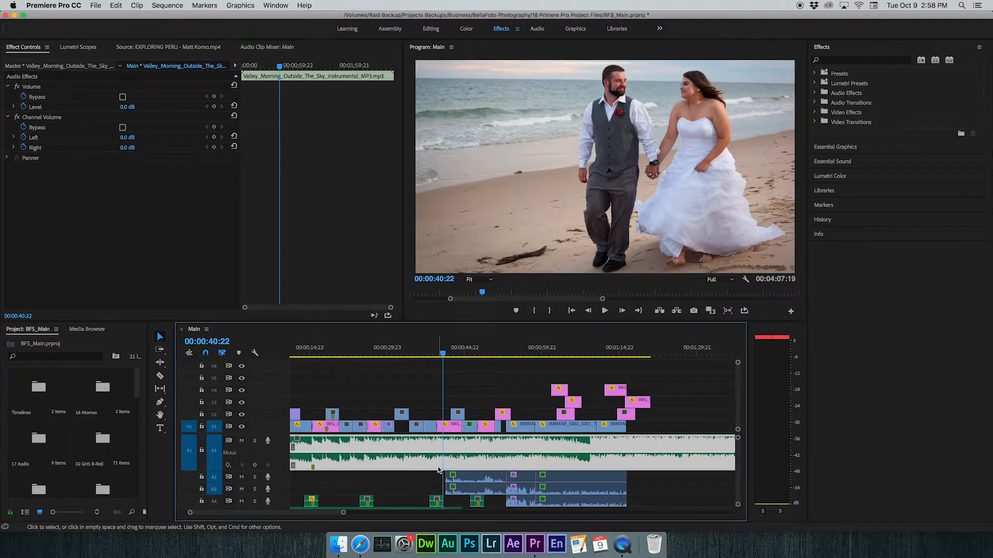
# Step: Add two volume keyframes to the music clip, one at 00:00:40:22 and one just after the interview audio starts
pyautogui.press('=')
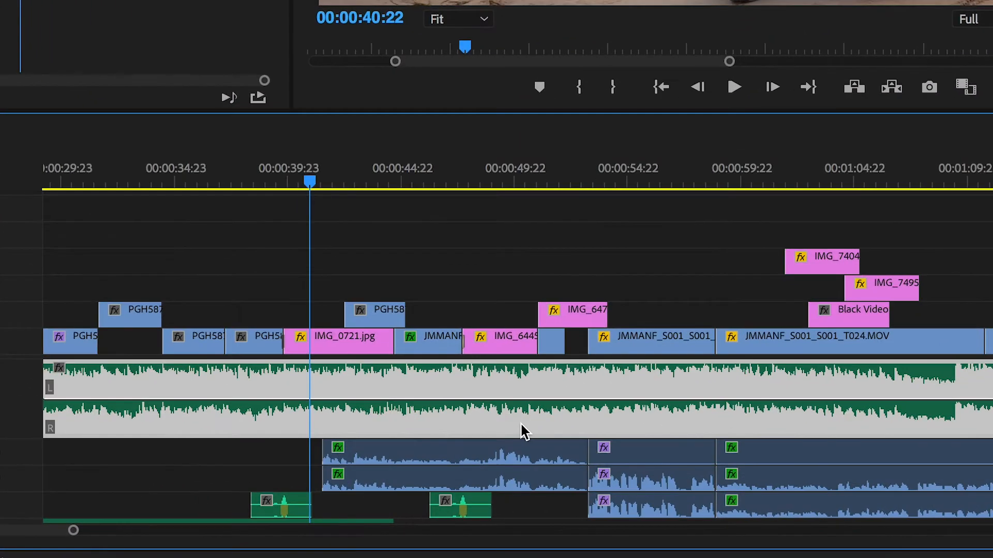
pyautogui.scroll(-5, 519, 430)
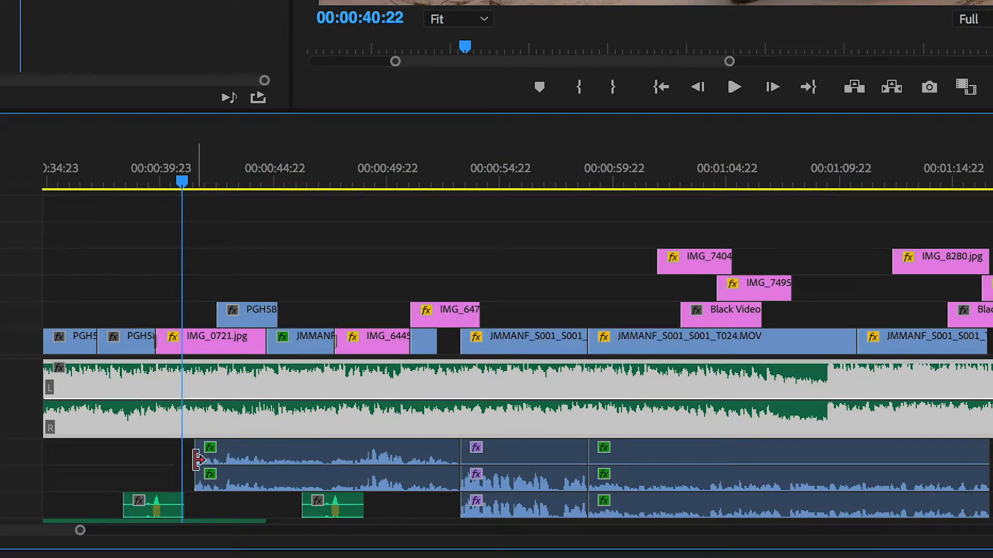
pyautogui.click(207, 476)
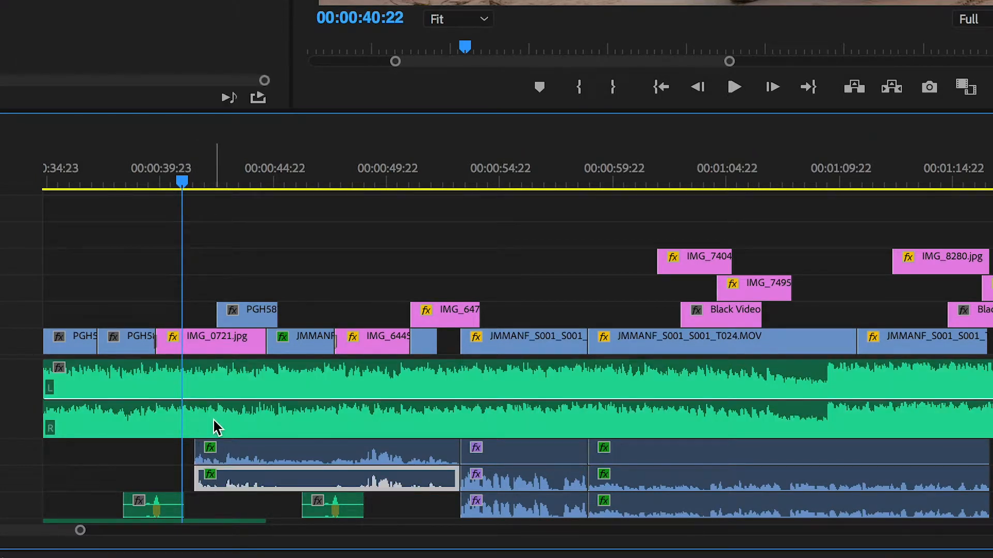
pyautogui.scroll(-3, 215, 426)
pyautogui.scroll(3, 214, 425)
pyautogui.keyDown('ctrl'); pyautogui.click(183, 401); pyautogui.keyUp('ctrl')
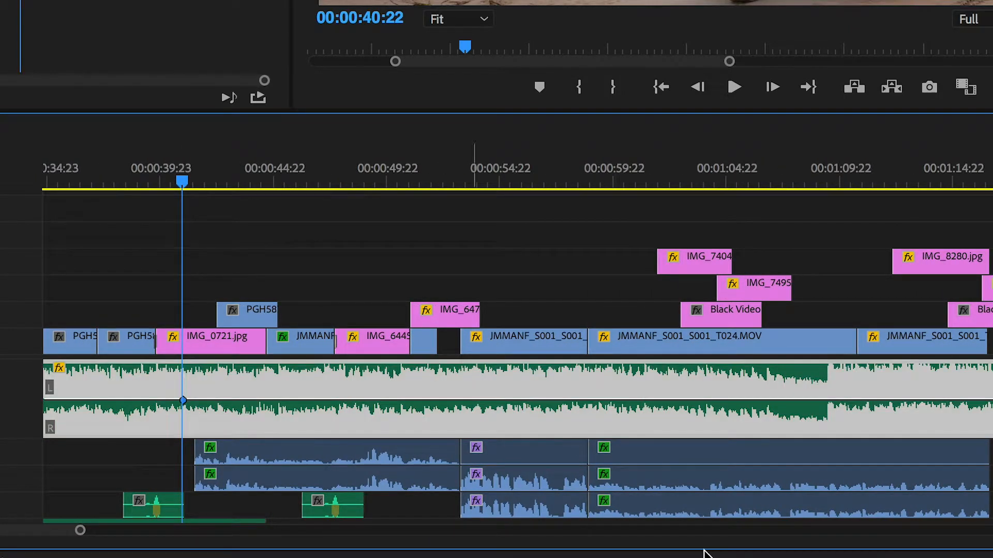
pyautogui.keyDown('ctrl'); pyautogui.click(211, 402); pyautogui.keyUp('ctrl')
# Step: Add two volume keyframes to the music clip around the interview audio's end, one at about 00:01:15:16 and one just past the end
pyautogui.scroll(-5, 840, 434)
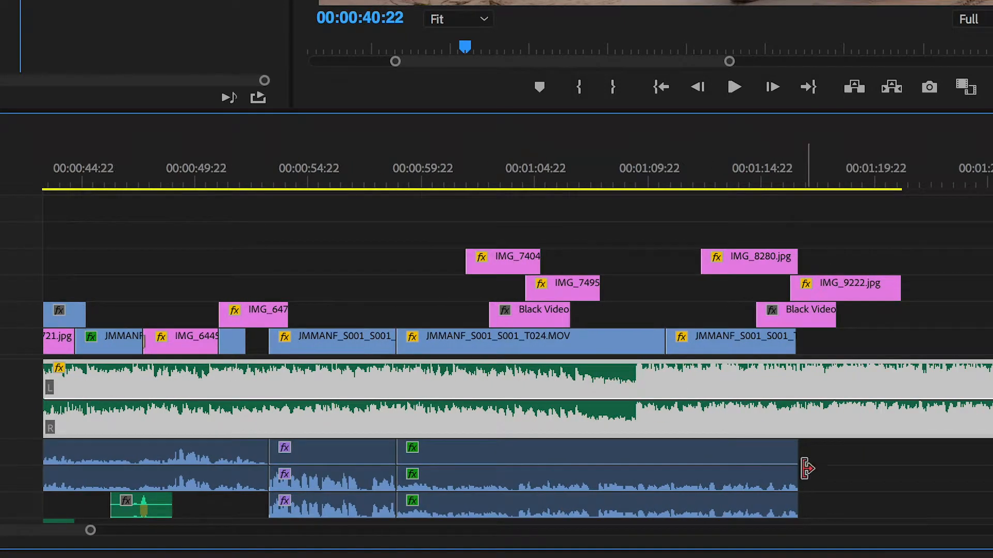
pyautogui.keyDown('super'); pyautogui.click(779, 400); pyautogui.keyUp('super')
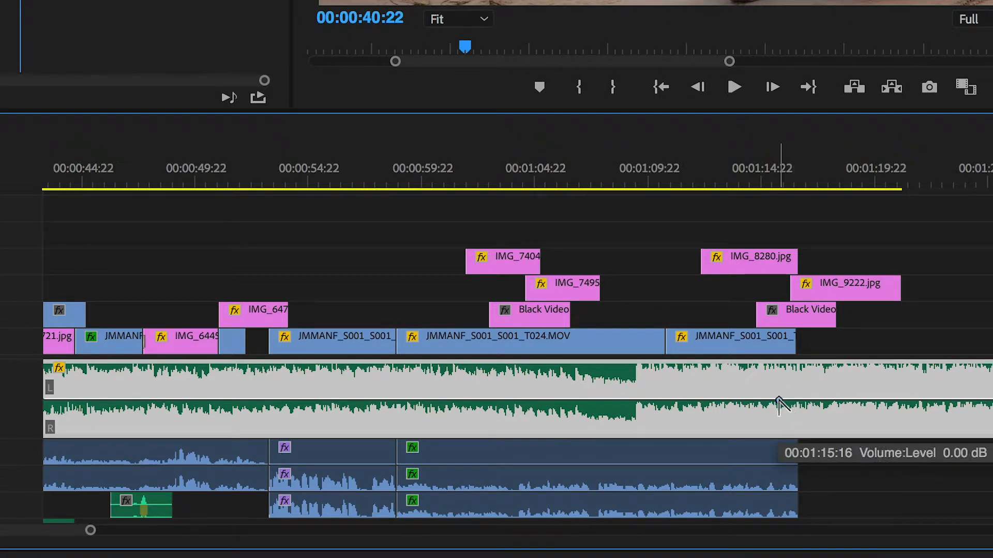
pyautogui.keyDown('super'); pyautogui.click(816, 401); pyautogui.keyUp('super')
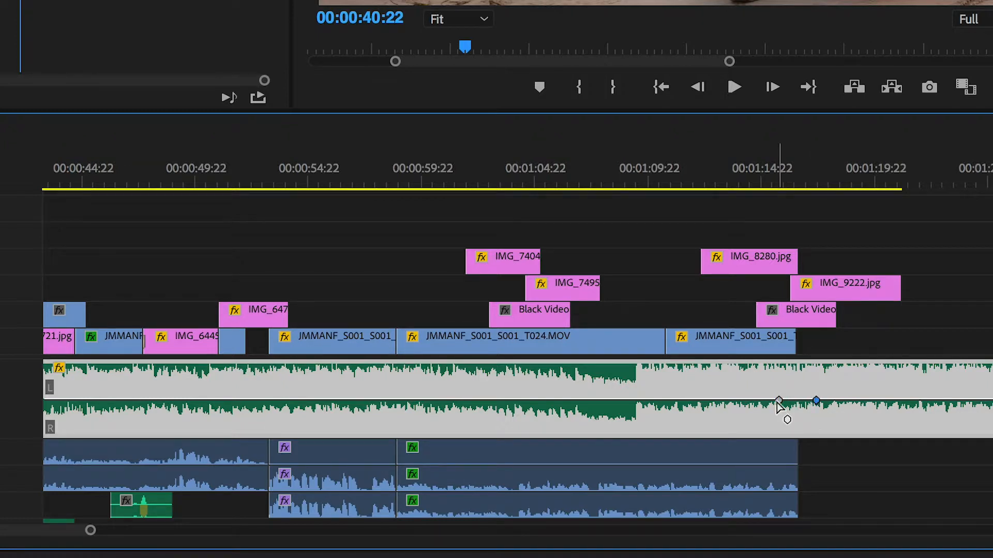
pyautogui.scroll(1, 778, 403)
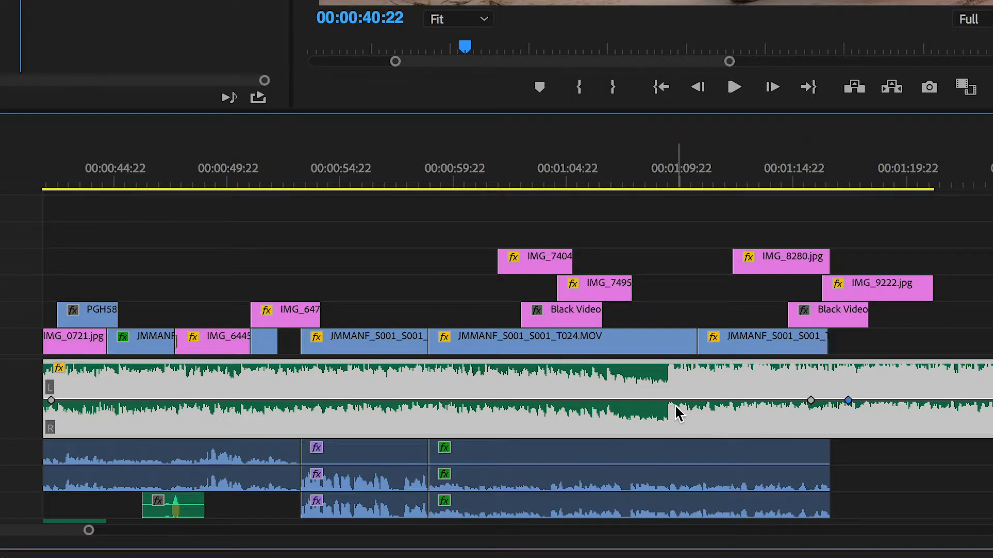
pyautogui.scroll(2, 675, 405)
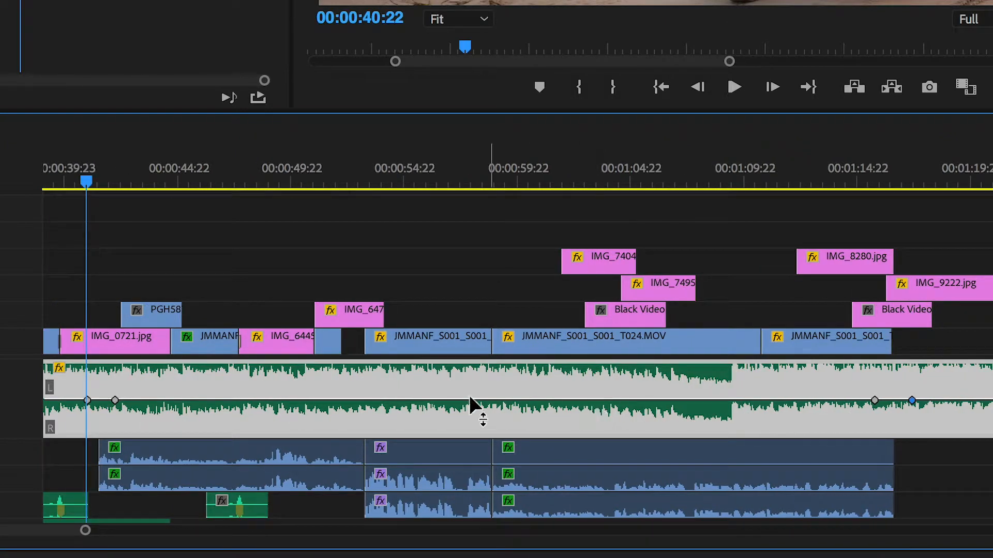
pyautogui.scroll(4, 402, 401)
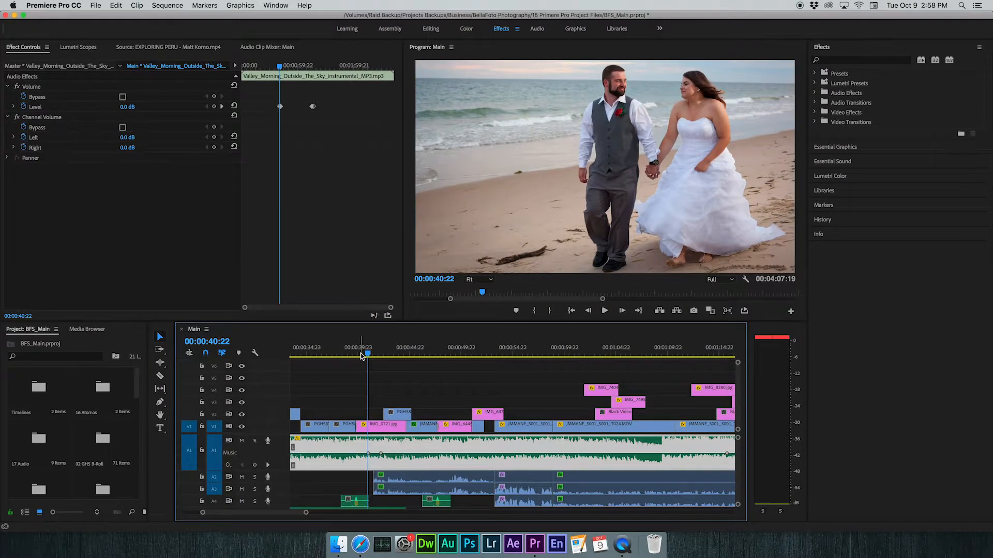
# Step: Play the music from 00:00:39:09 into the interview, and lower its volume between the two inner keyframes to -10.5 dB
pyautogui.moveTo(361, 357); pyautogui.dragTo(353, 356)
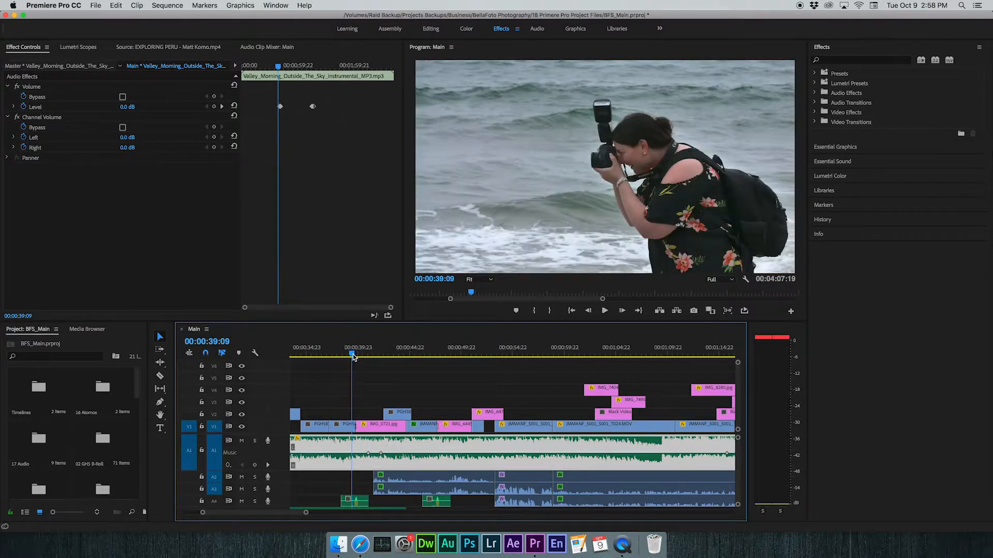
pyautogui.press('space')
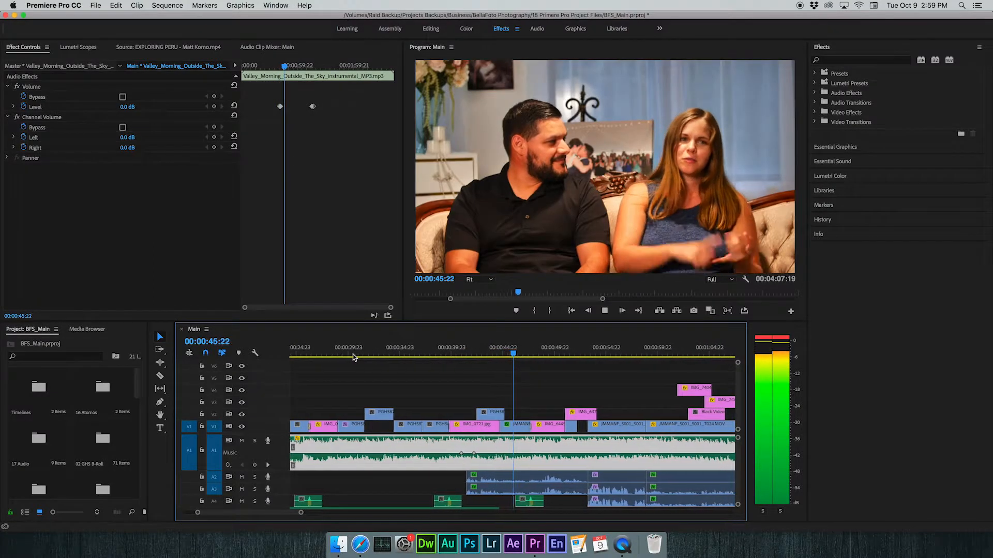
pyautogui.press('space')
pyautogui.scroll(-3, 432, 478)
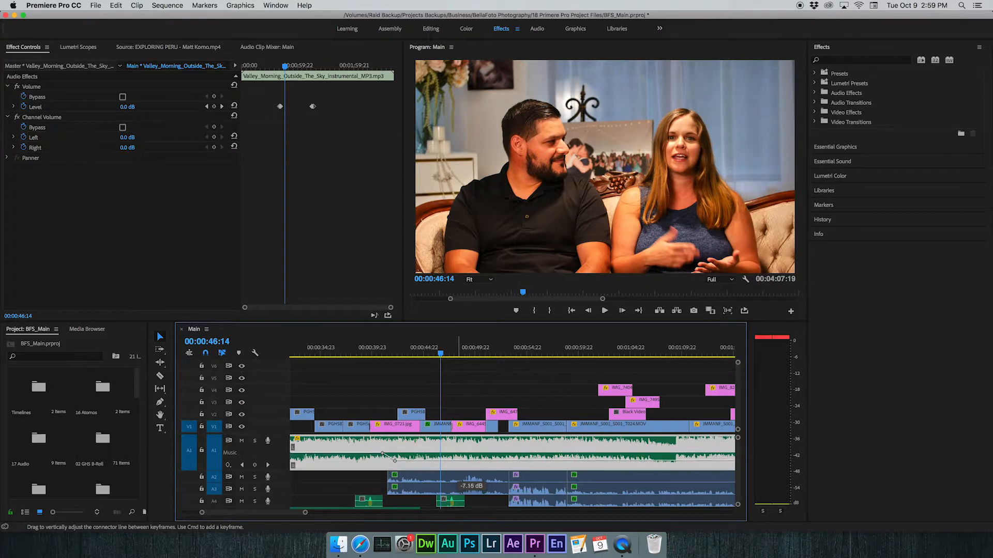
pyautogui.moveTo(455, 461); pyautogui.dragTo(456, 463)
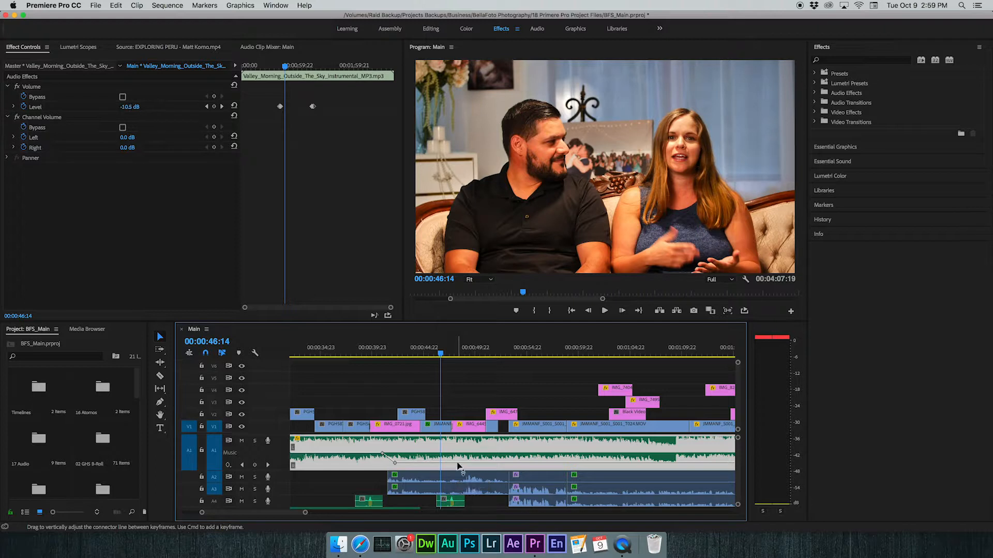
# Step: Play the sequence from 00:00:39:21 to check the lowered music, and move the playhead to 00:00:46:04
pyautogui.click(372, 352)
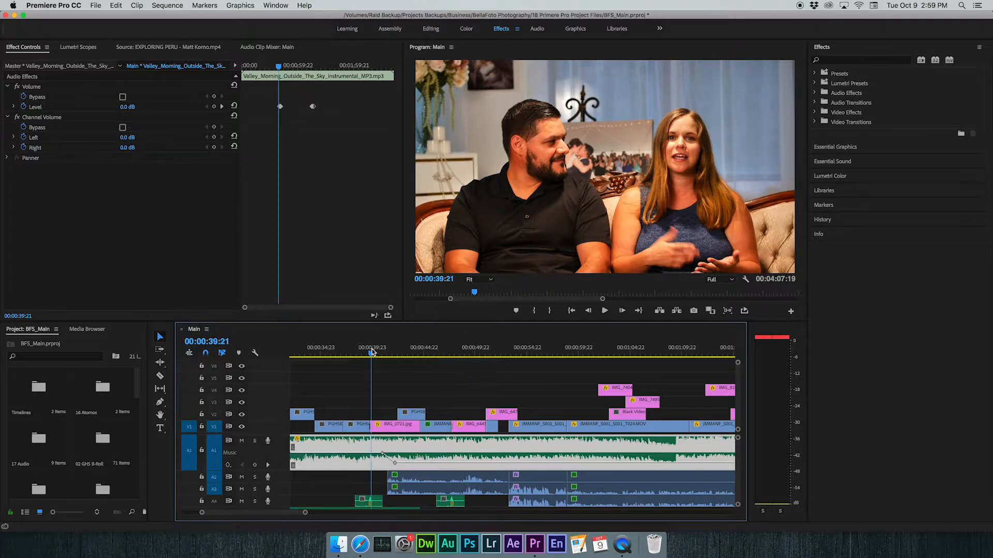
pyautogui.press('space')
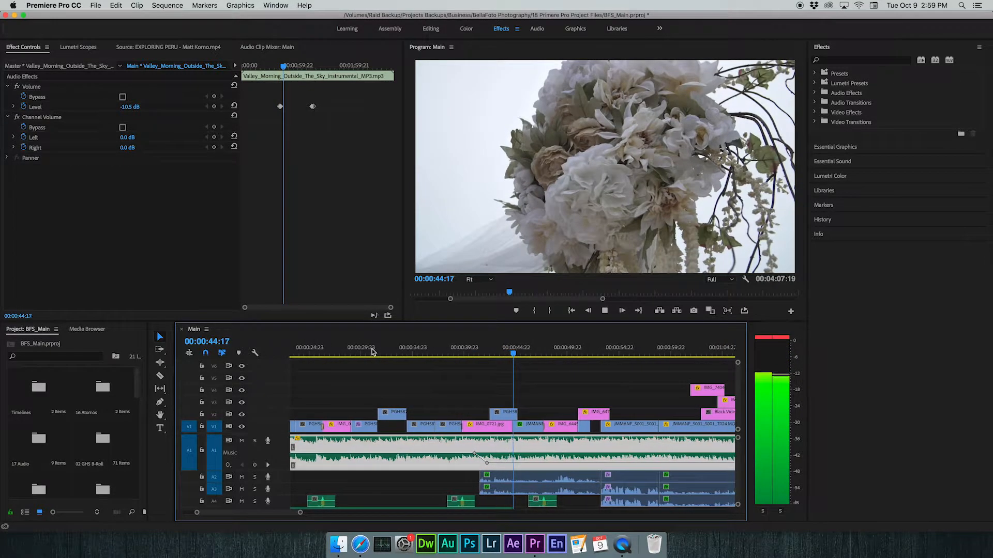
pyautogui.press('space')
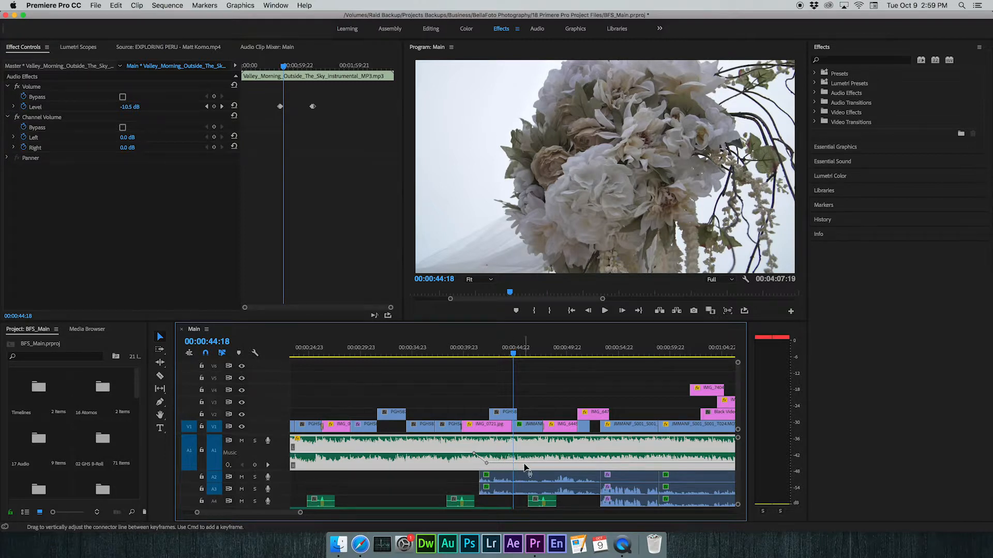
pyautogui.hscroll(3, 496, 413)
pyautogui.click(471, 355)
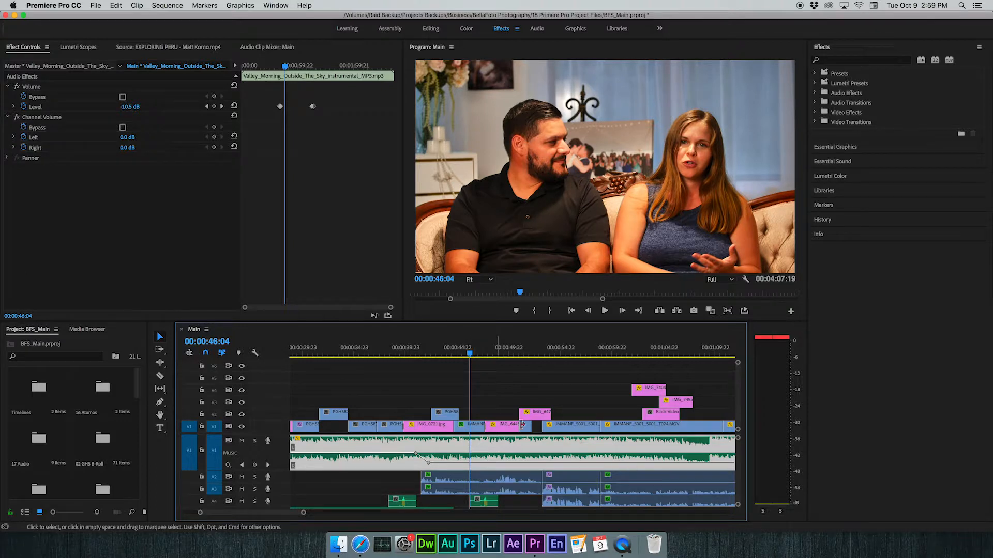
# Step: Search the effects for "lowpass" and apply the Lowpass audio effect to the music clip on track A1
pyautogui.click(891, 61)
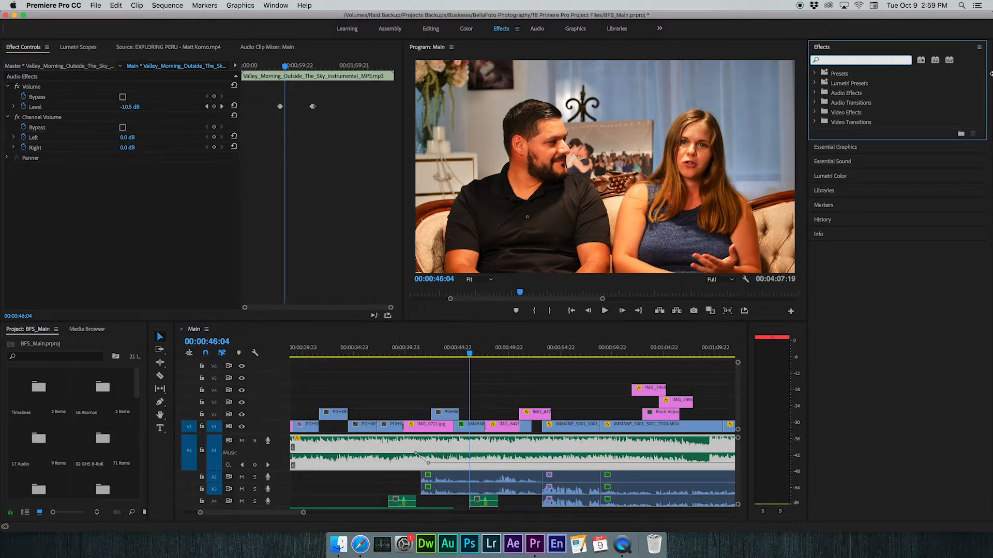
pyautogui.write('low')
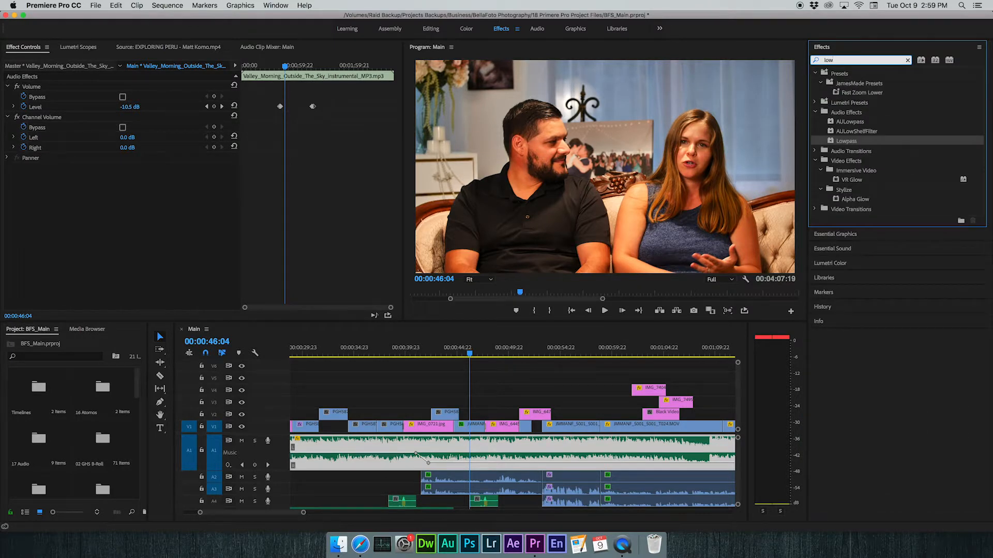
pyautogui.write('pass')
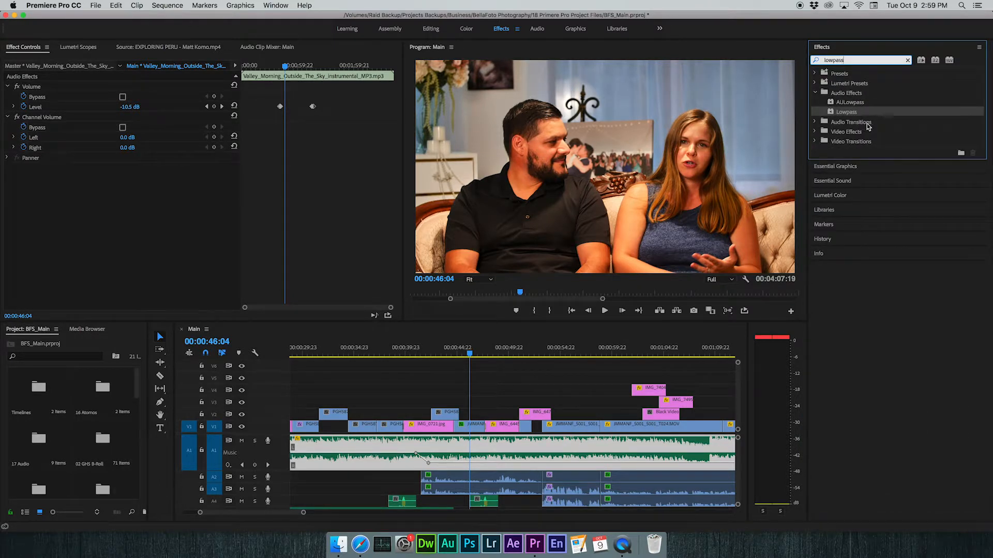
pyautogui.click(854, 112)
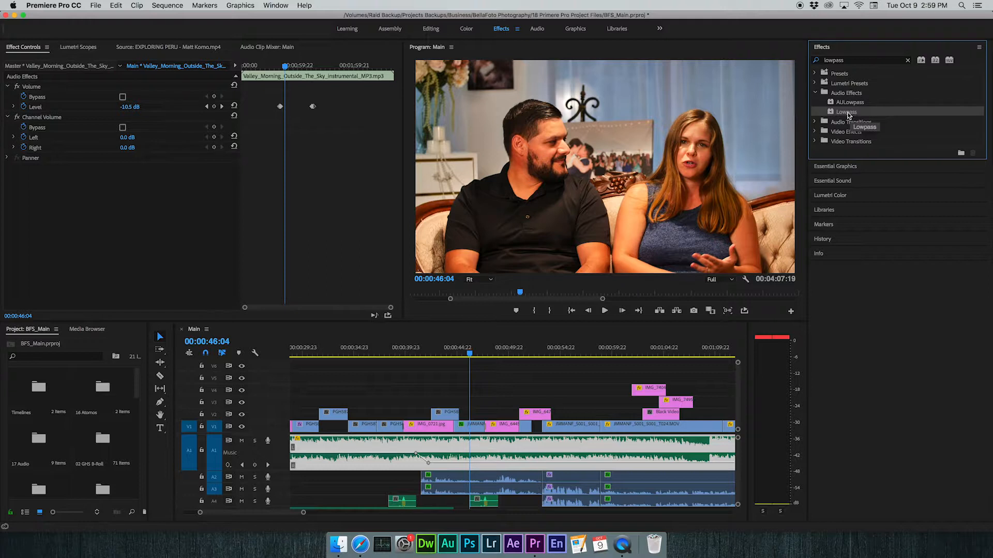
pyautogui.moveTo(851, 115); pyautogui.dragTo(469, 446)
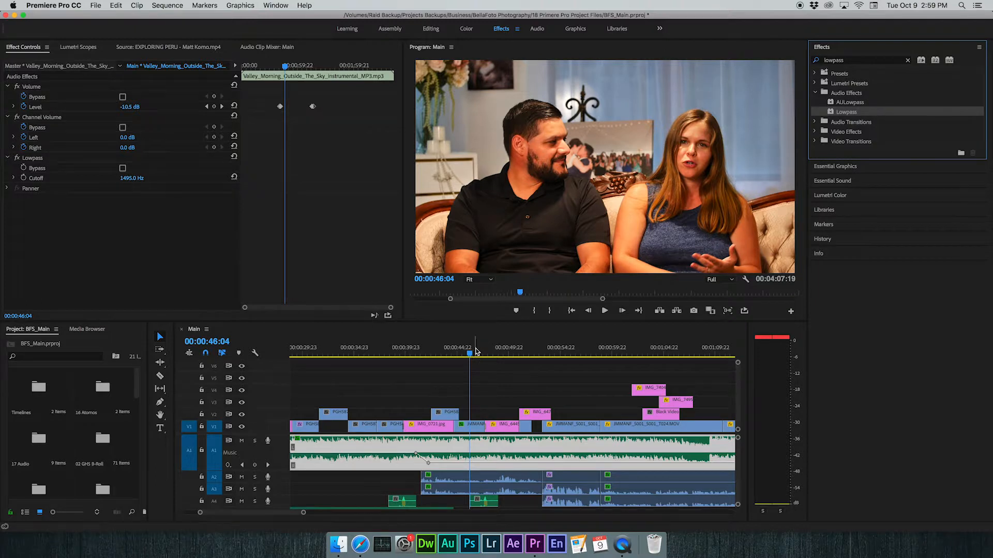
# Step: Review the music clip's volume keyframes around the interview, expand the Level graph and go to the first keyframe at 00:00:40:23
pyautogui.scroll(5, 476, 352)
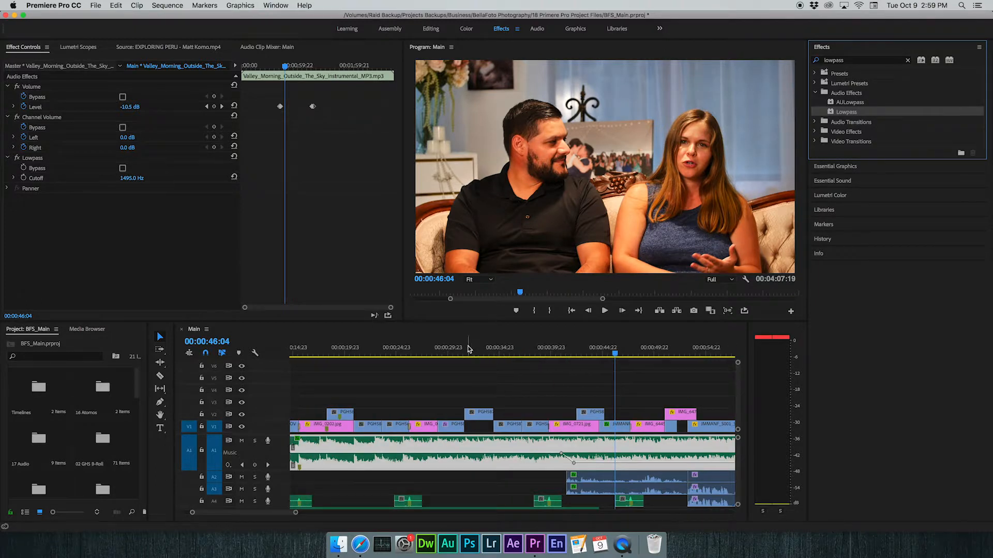
pyautogui.scroll(-1, 588, 342)
pyautogui.scroll(-1, 588, 343)
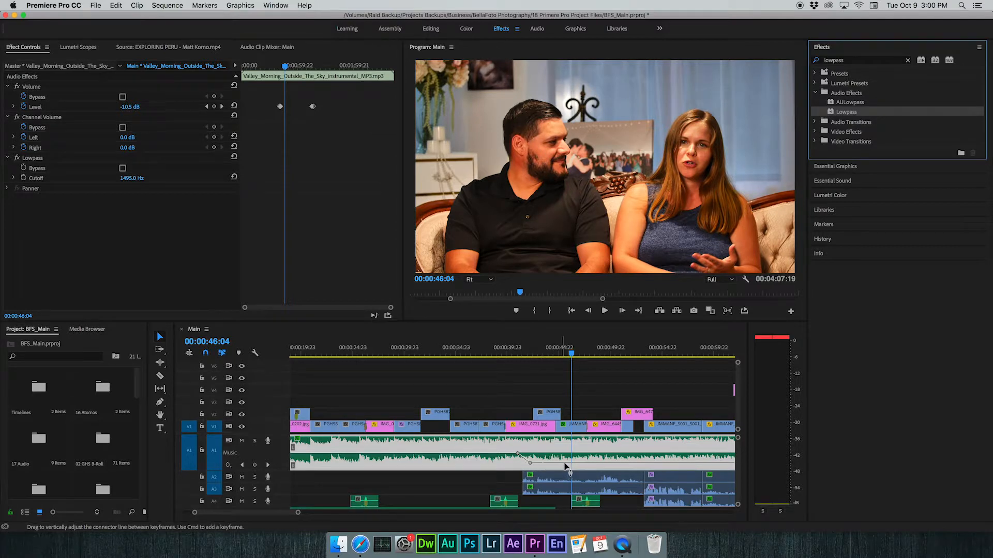
pyautogui.scroll(-10, 568, 466)
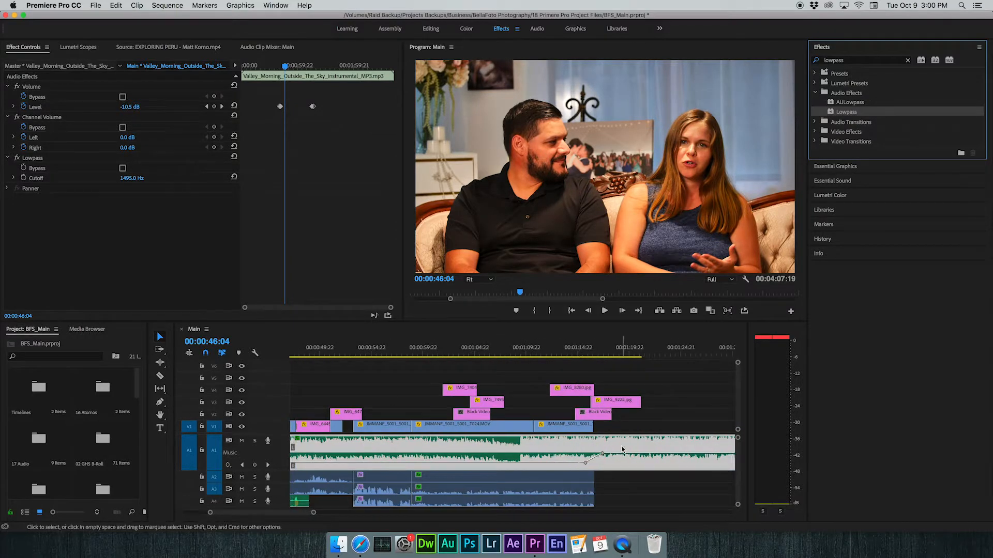
pyautogui.scroll(7, 584, 466)
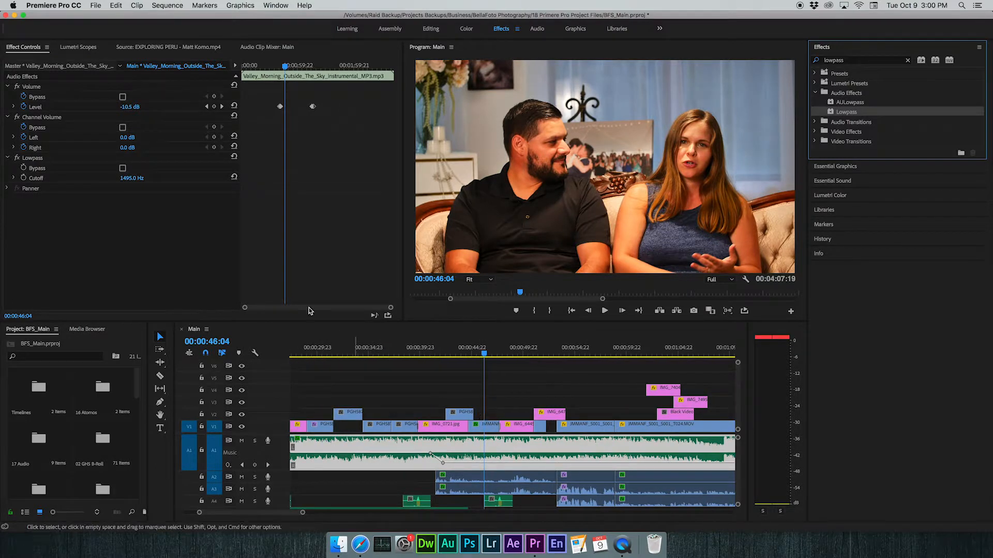
pyautogui.click(13, 106)
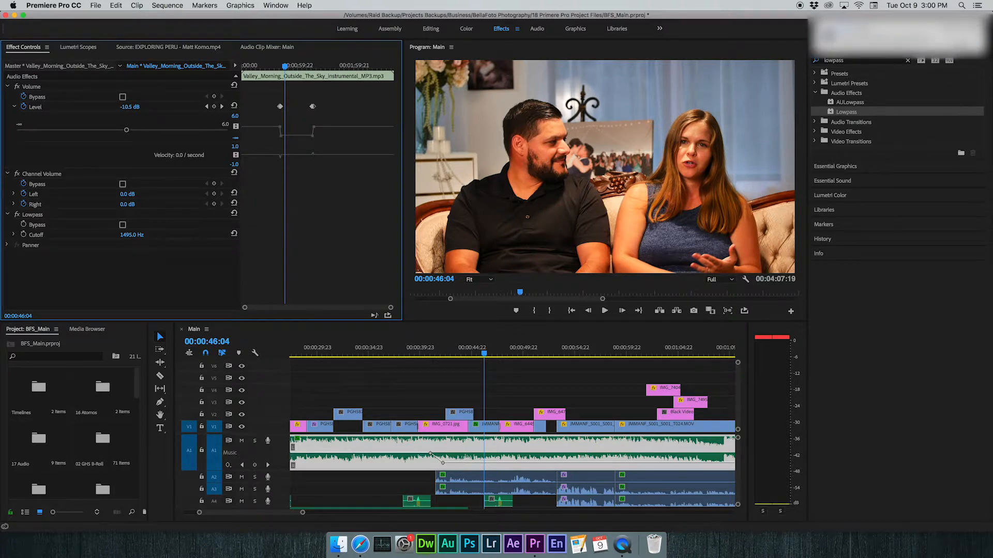
pyautogui.click(205, 107)
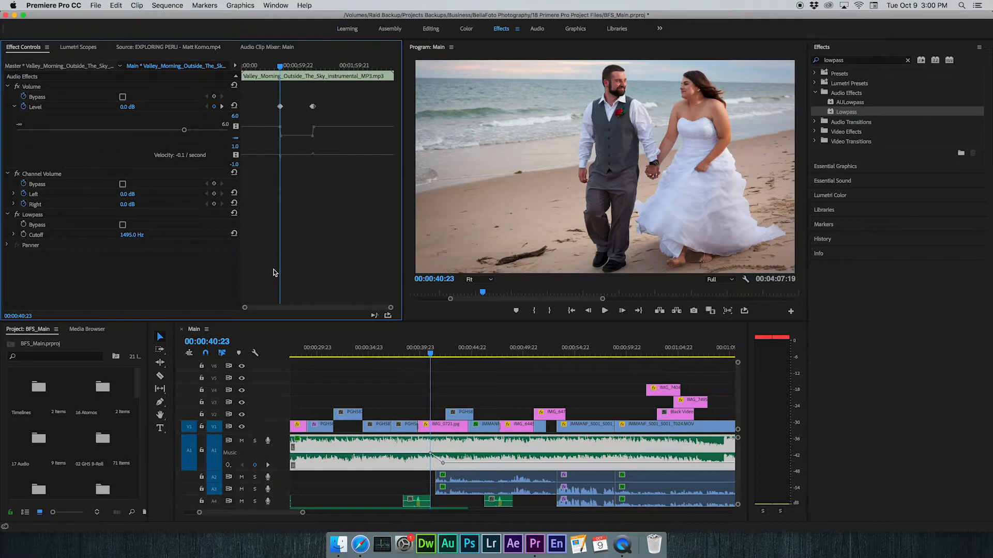
pyautogui.click(377, 328)
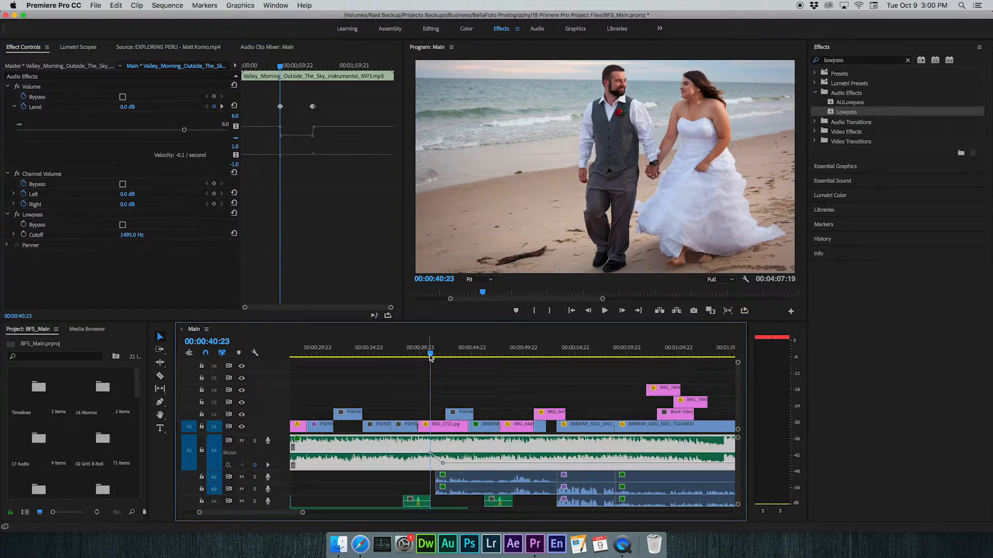
# Step: Try a Lowpass Cutoff of 1373.5 Hz on the music clip and play the sequence from 00:00:37:19
pyautogui.click(76, 239)
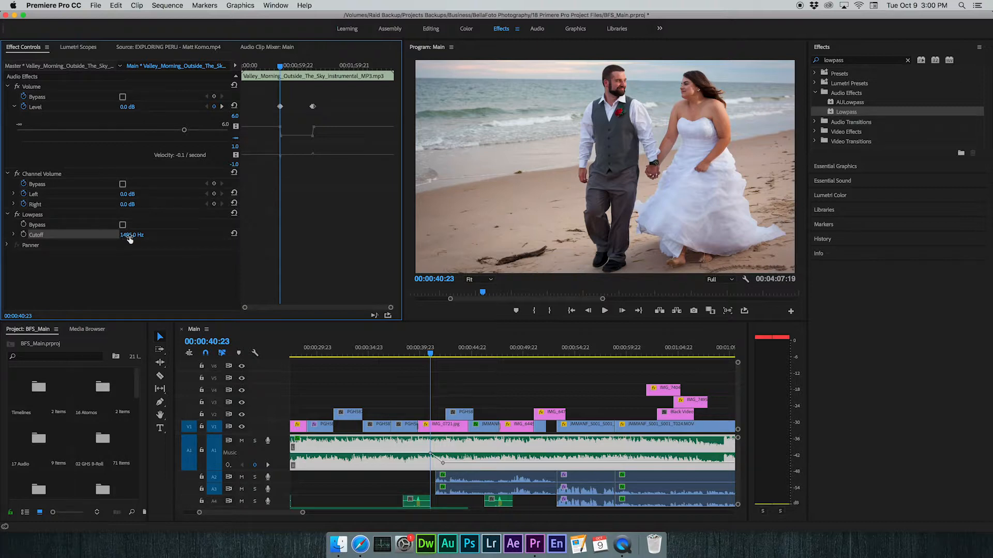
pyautogui.click(34, 216)
pyautogui.click(77, 237)
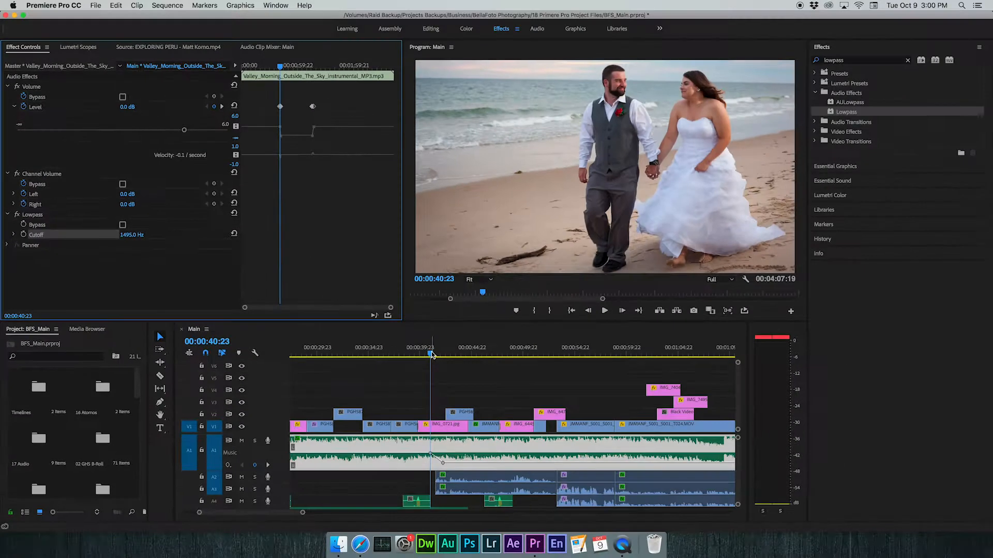
pyautogui.hscroll(2, 990, 555)
pyautogui.moveTo(402, 357); pyautogui.dragTo(369, 359)
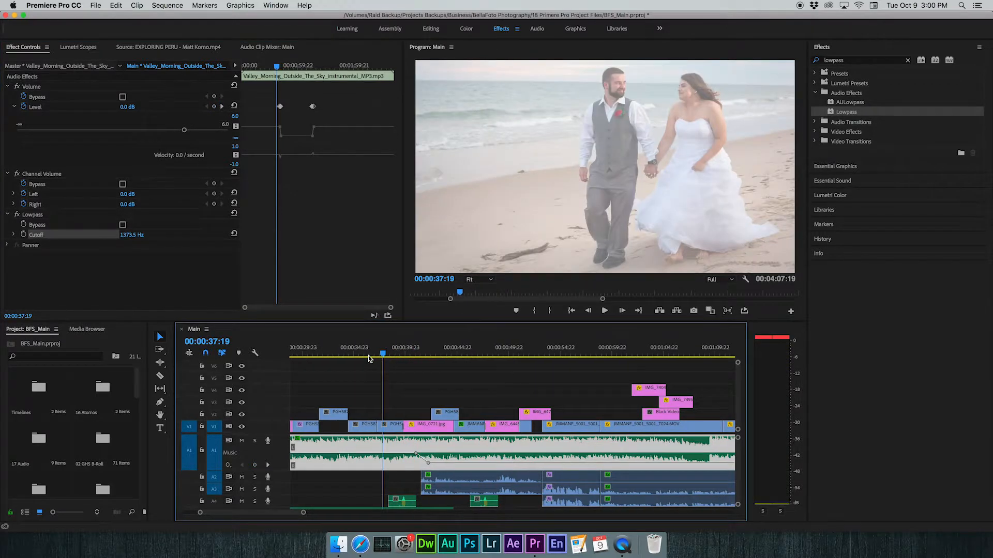
pyautogui.press('space')
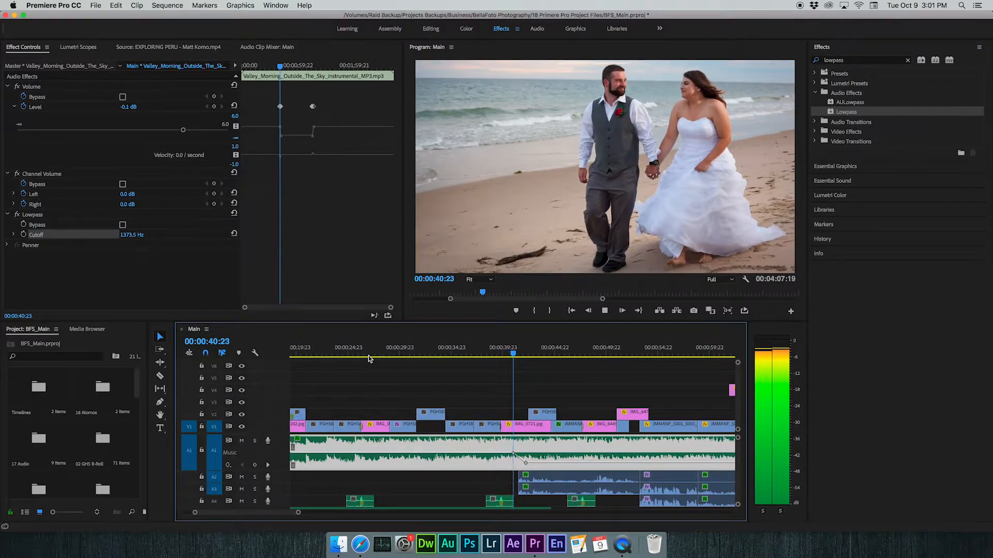
pyautogui.press('space')
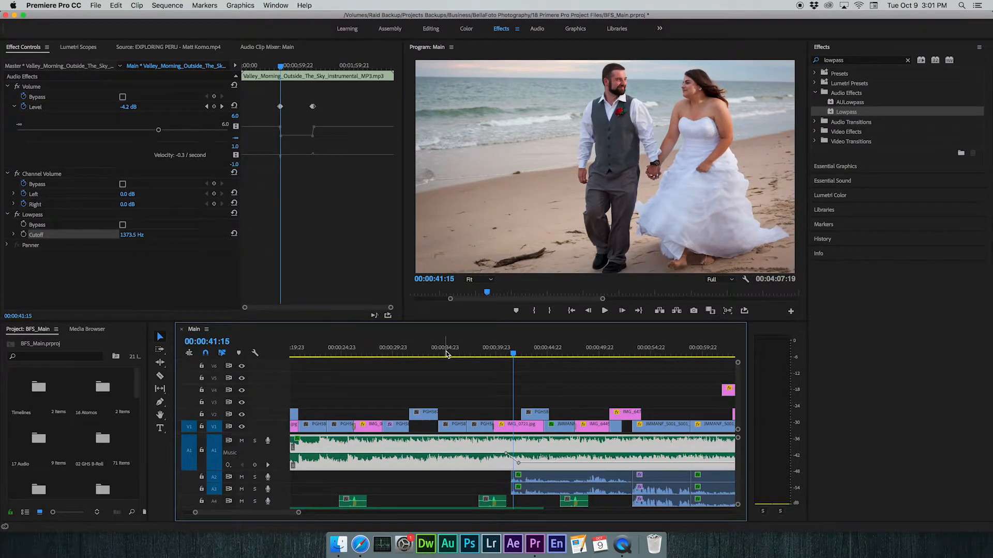
# Step: At the first volume keyframe, 00:00:40:23, turn on keyframing for the Lowpass Cutoff and set it to 10000 Hz
pyautogui.hscroll(-1, 448, 354)
pyautogui.moveTo(525, 355)
pyautogui.mouseDown()
pyautogui.moveTo(465, 365)
pyautogui.moveTo(528, 365)
pyautogui.mouseUp()
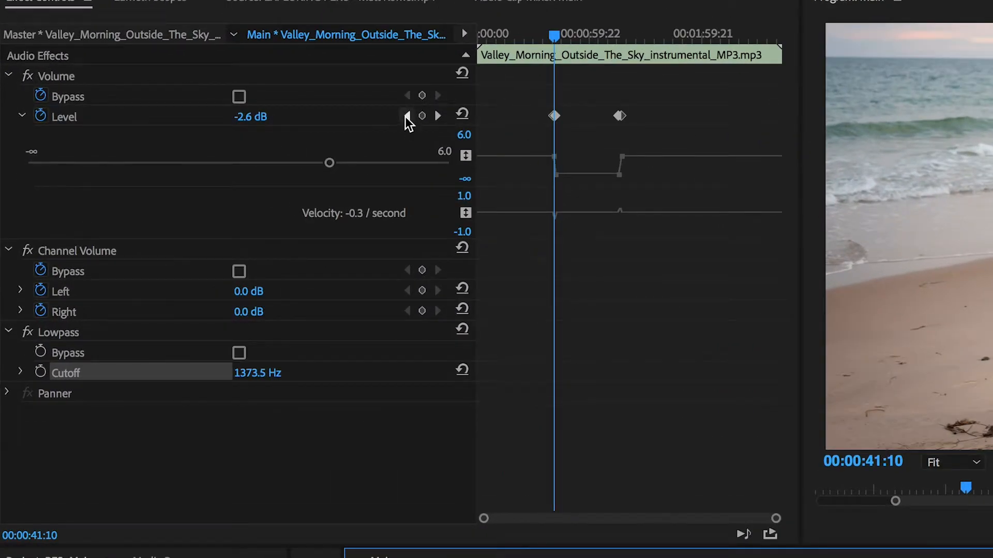
pyautogui.click(406, 116)
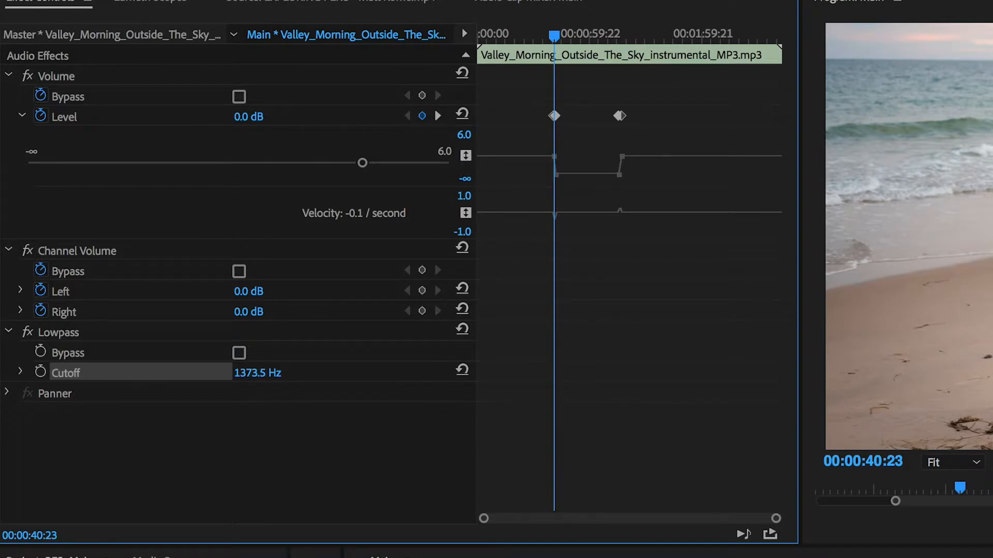
pyautogui.click(41, 371)
pyautogui.click(256, 377)
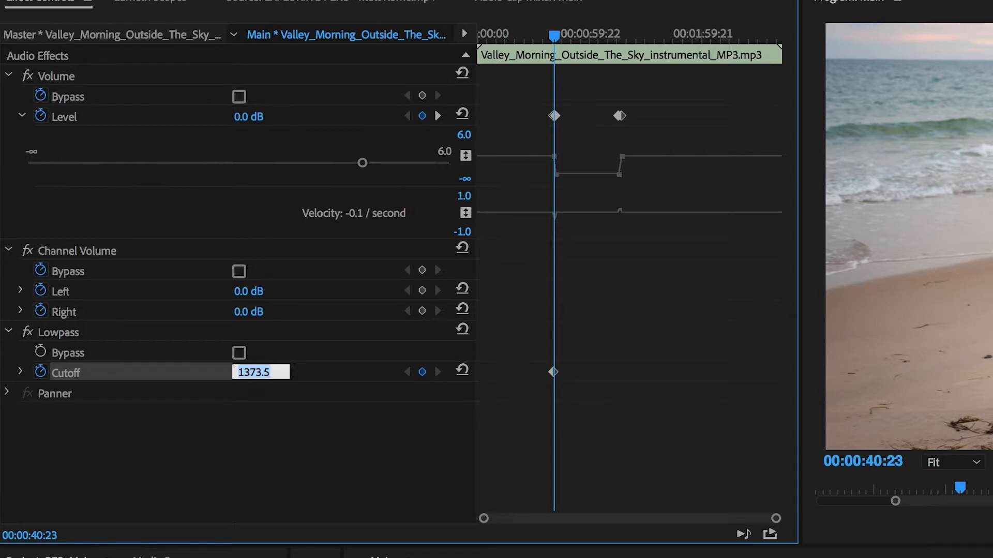
pyautogui.write('10000')
pyautogui.press('Return')
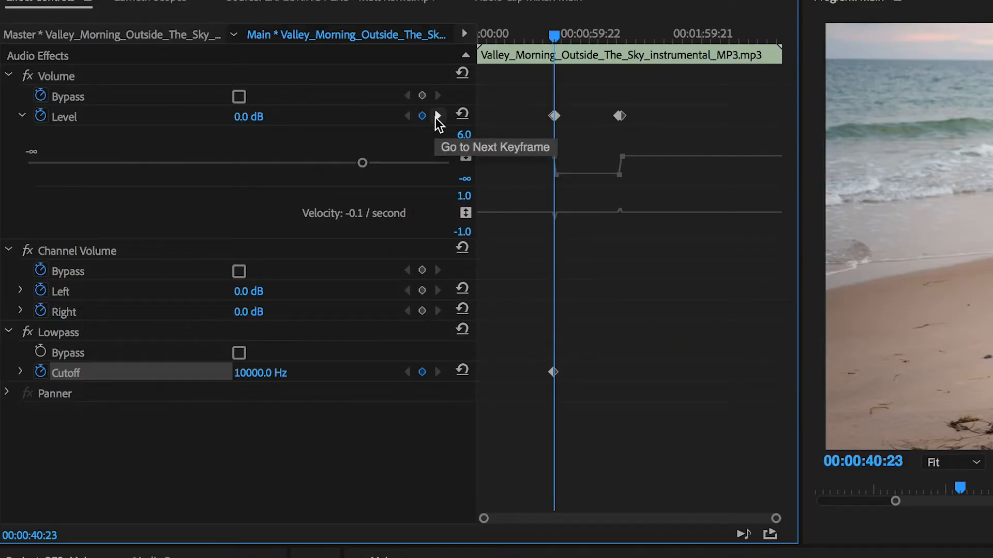
# Step: At the next volume keyframe, 00:00:42:04, add a Lowpass Cutoff keyframe with a value of 600 Hz
pyautogui.click(437, 116)
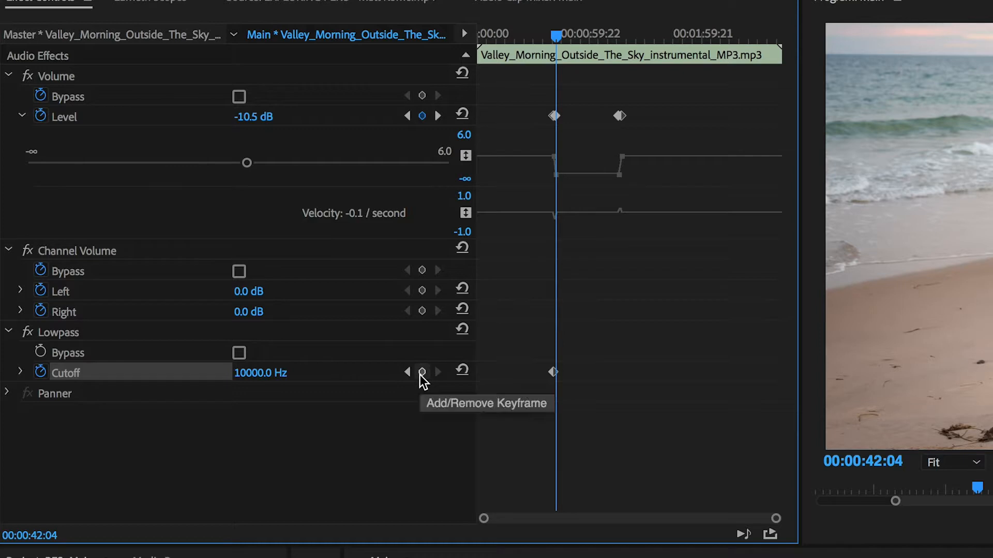
pyautogui.click(263, 374)
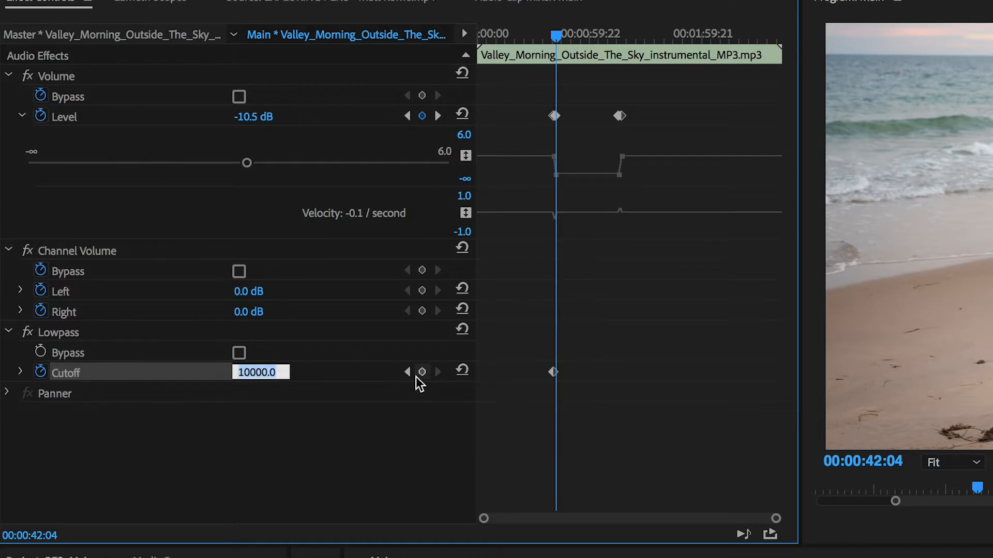
pyautogui.write('600')
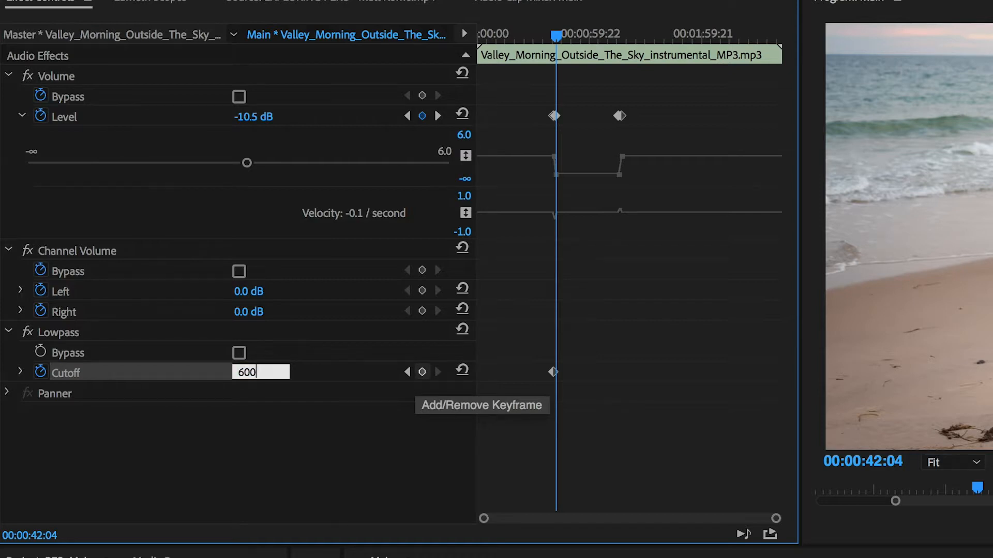
pyautogui.press('Return')
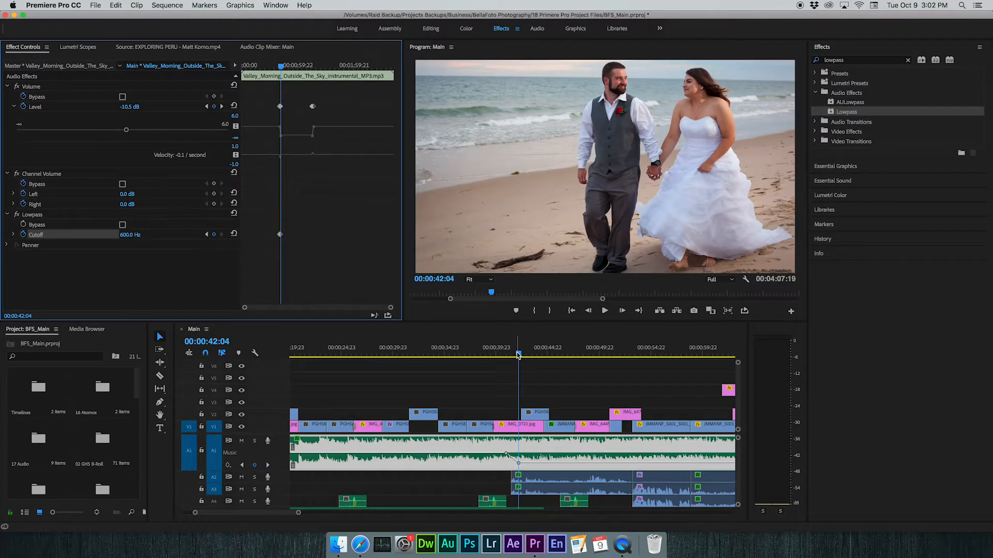
# Step: Expand the Lowpass Cutoff graph and play the sequence from 00:00:39:04 into the interview
pyautogui.click(14, 235)
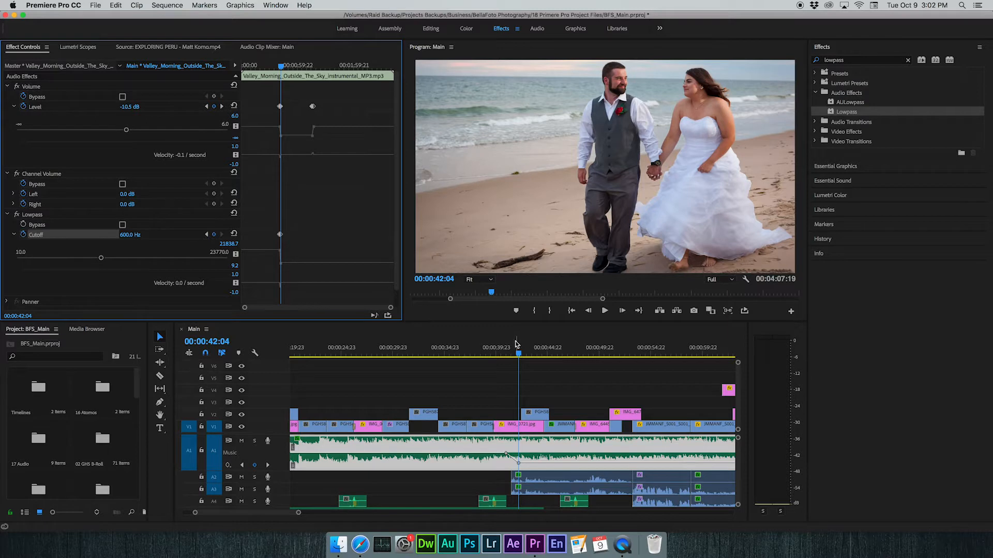
pyautogui.moveTo(518, 352); pyautogui.dragTo(489, 355)
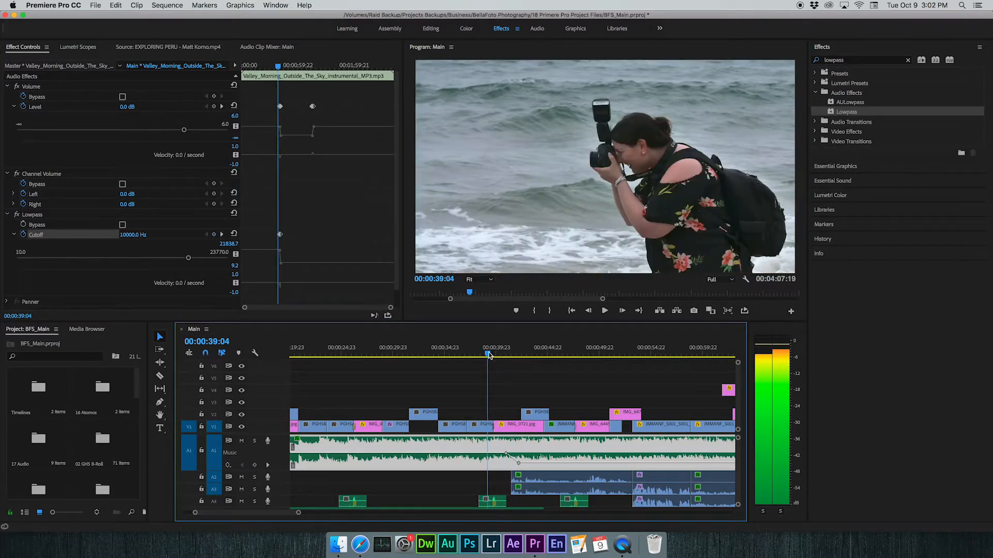
pyautogui.press('space')
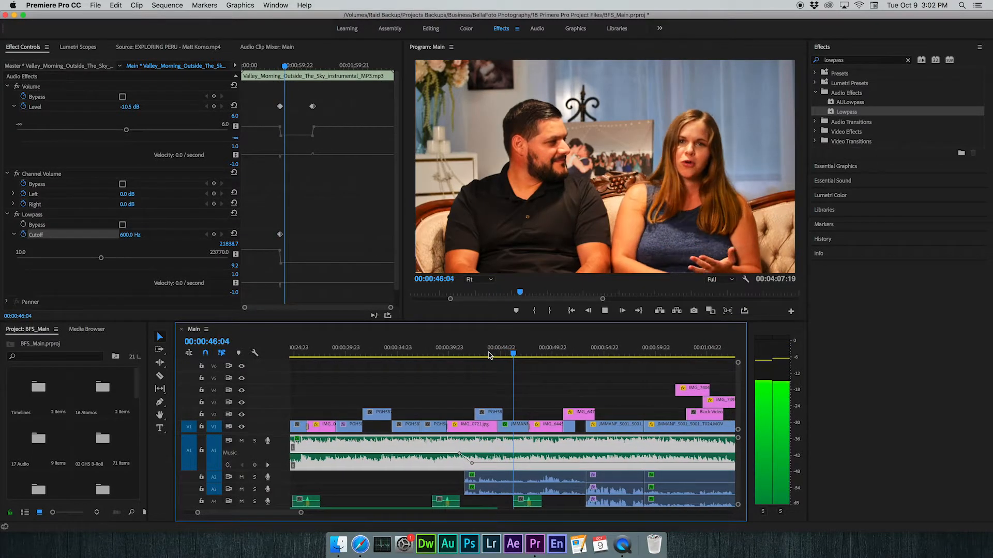
pyautogui.press('space')
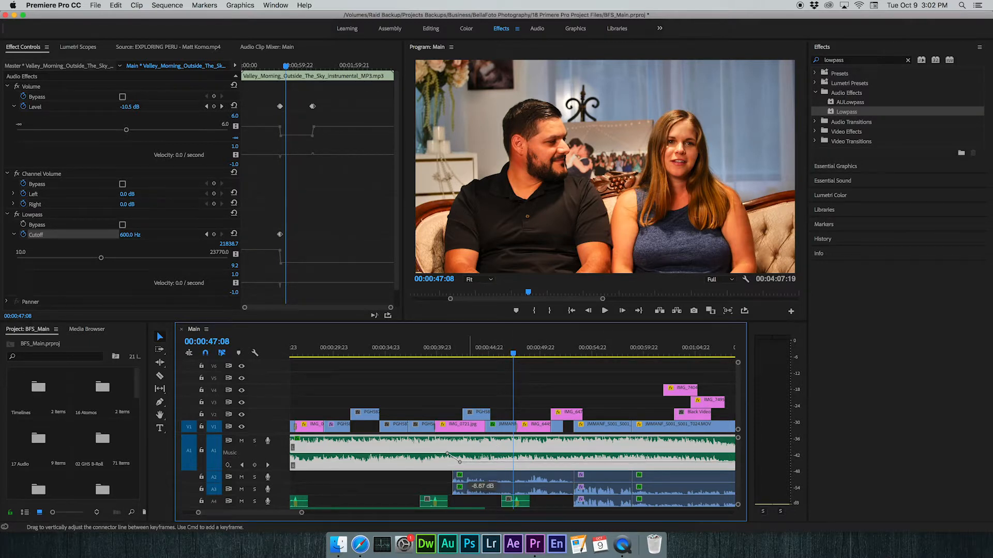
# Step: Raise the music's ducked level between the volume keyframes to -6.5 dB and play the start of the interview
pyautogui.moveTo(481, 461); pyautogui.dragTo(481, 460)
pyautogui.click(435, 352)
pyautogui.press('space')
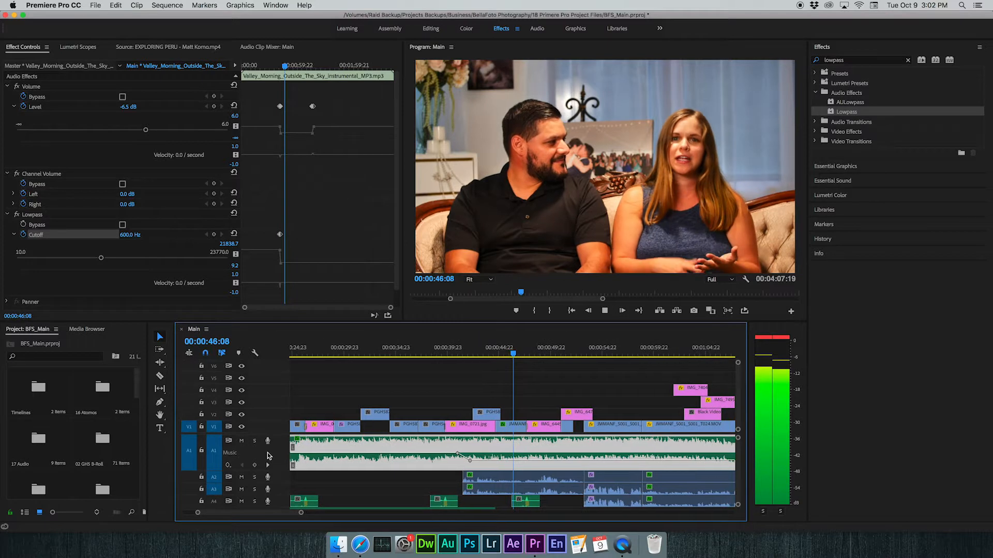
pyautogui.press('space')
# Step: Mute all the audio tracks below the Music track so that only the music is heard
pyautogui.click(241, 489)
pyautogui.click(242, 477)
pyautogui.scroll(-1, 247, 487)
pyautogui.click(241, 487)
pyautogui.click(241, 499)
pyautogui.scroll(-2, 247, 499)
pyautogui.click(241, 482)
pyautogui.click(241, 494)
pyautogui.scroll(-2, 254, 497)
pyautogui.click(242, 477)
pyautogui.scroll(5, 298, 499)
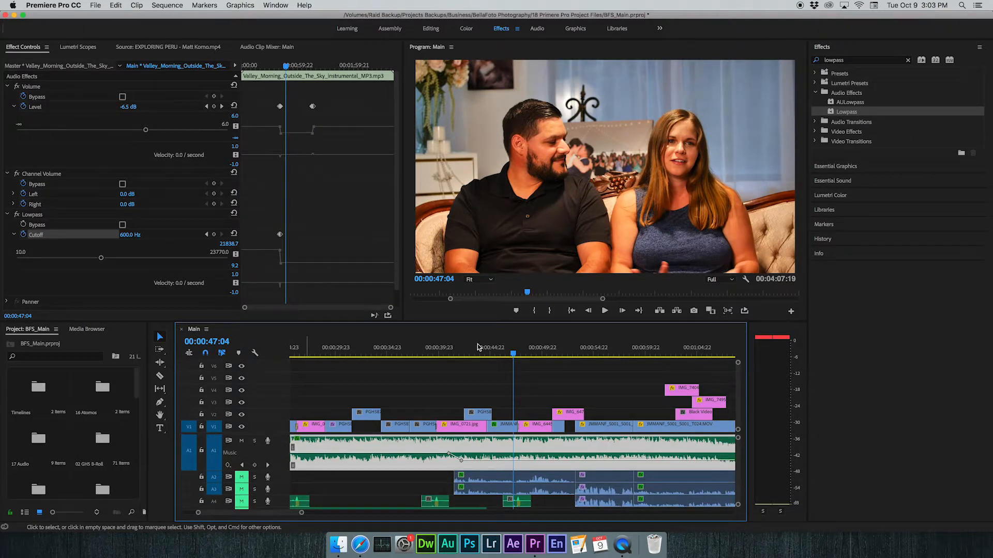
# Step: Play the music alone from just before the interview, then return the playhead to 00:00:46:08
pyautogui.moveTo(473, 357); pyautogui.dragTo(436, 357)
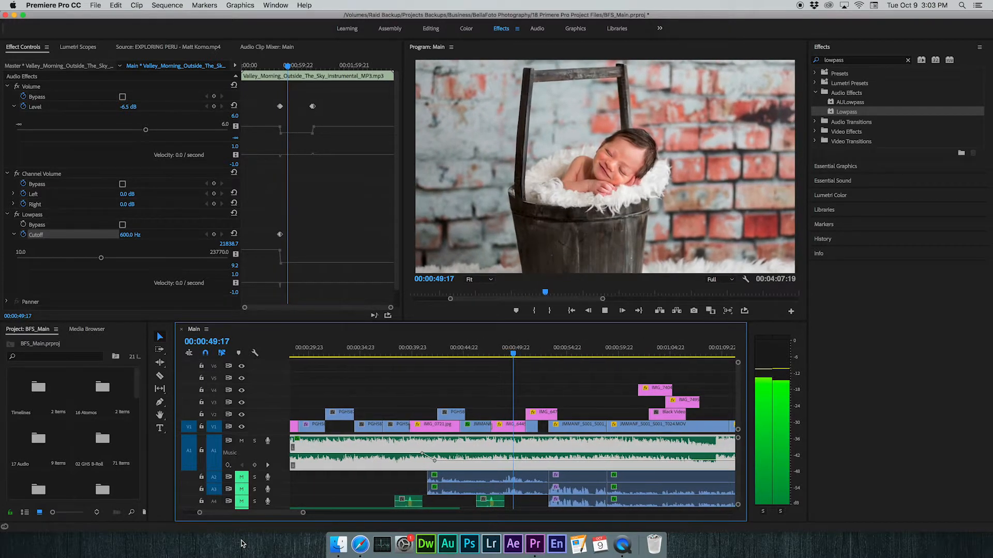
pyautogui.press('space')
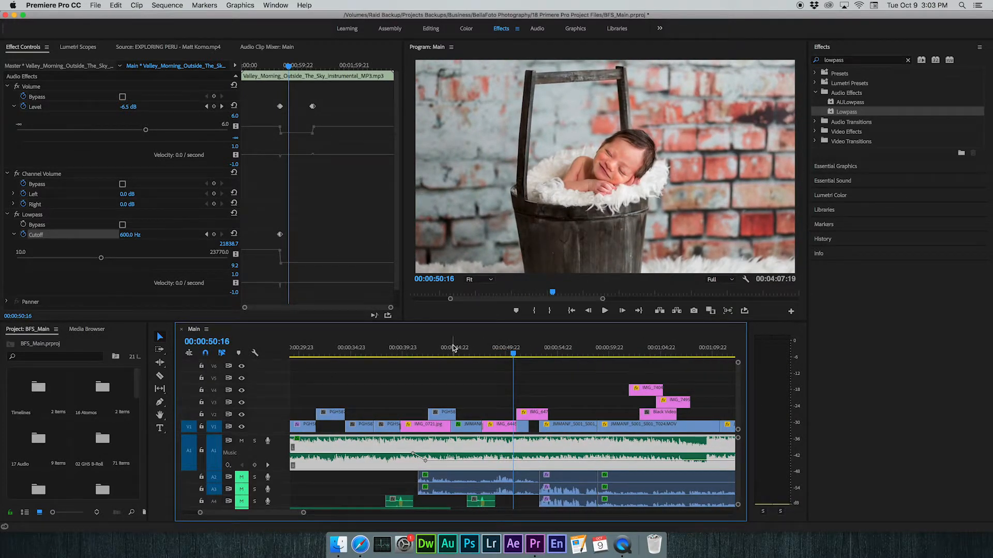
pyautogui.moveTo(454, 348); pyautogui.dragTo(488, 349)
pyautogui.moveTo(421, 350); pyautogui.dragTo(468, 352)
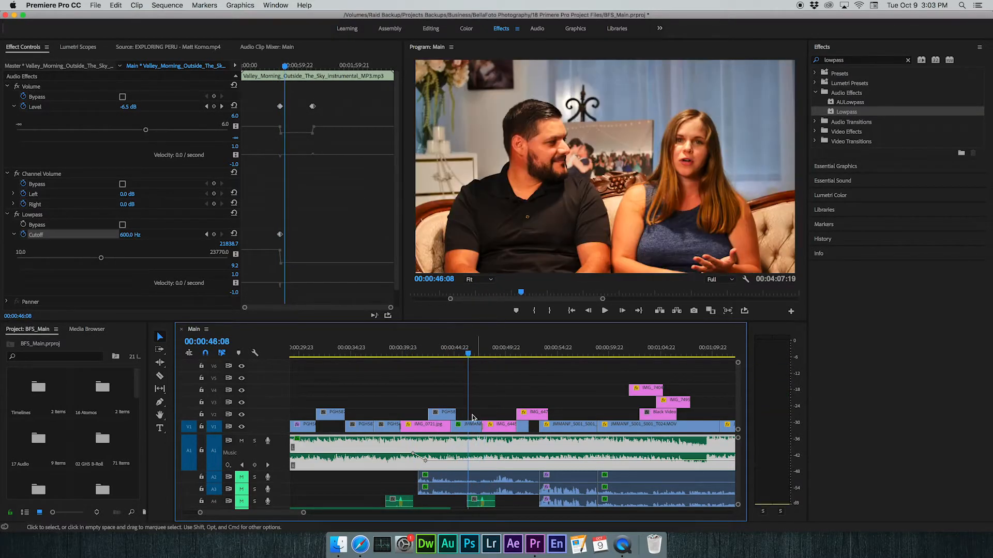
# Step: Move the playhead to 00:01:14:15, just before the volume rises at the interview's end, and select the music clip
pyautogui.click(473, 425)
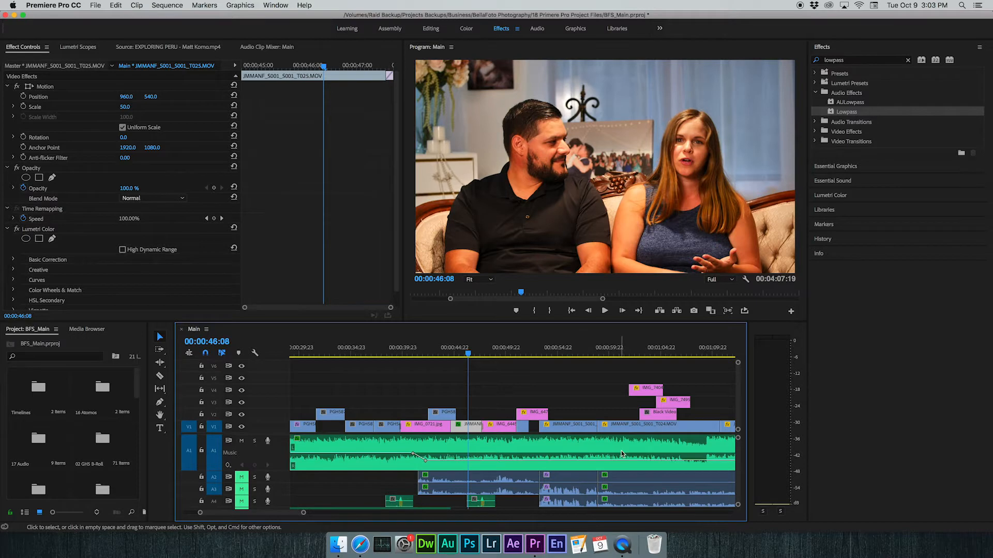
pyautogui.hscroll(5, 628, 451)
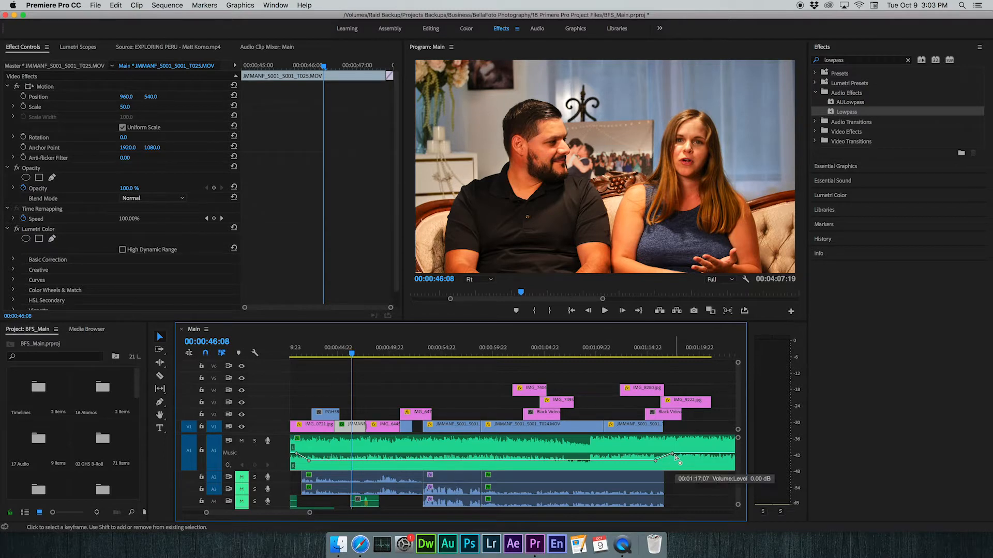
pyautogui.click(647, 352)
pyautogui.moveTo(648, 348); pyautogui.dragTo(646, 348)
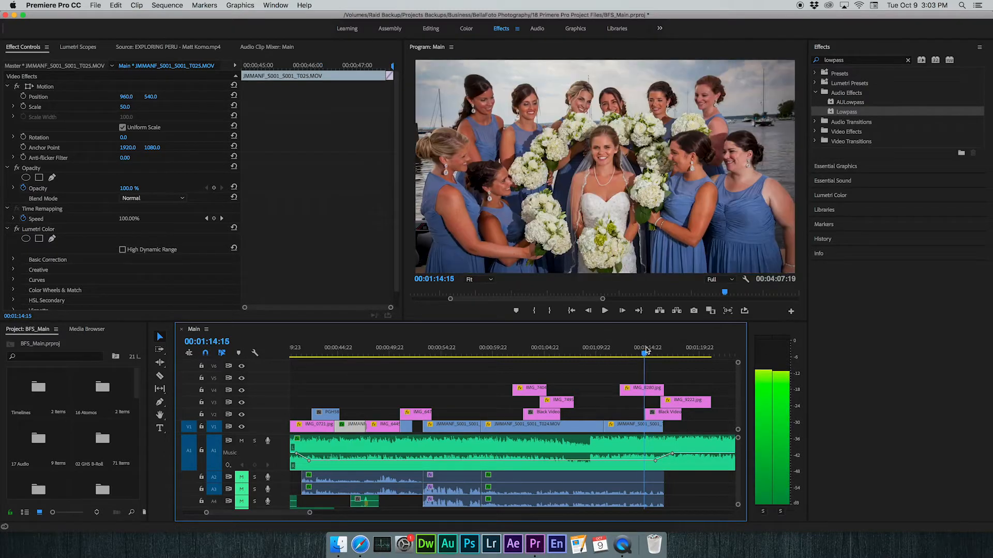
pyautogui.click(611, 458)
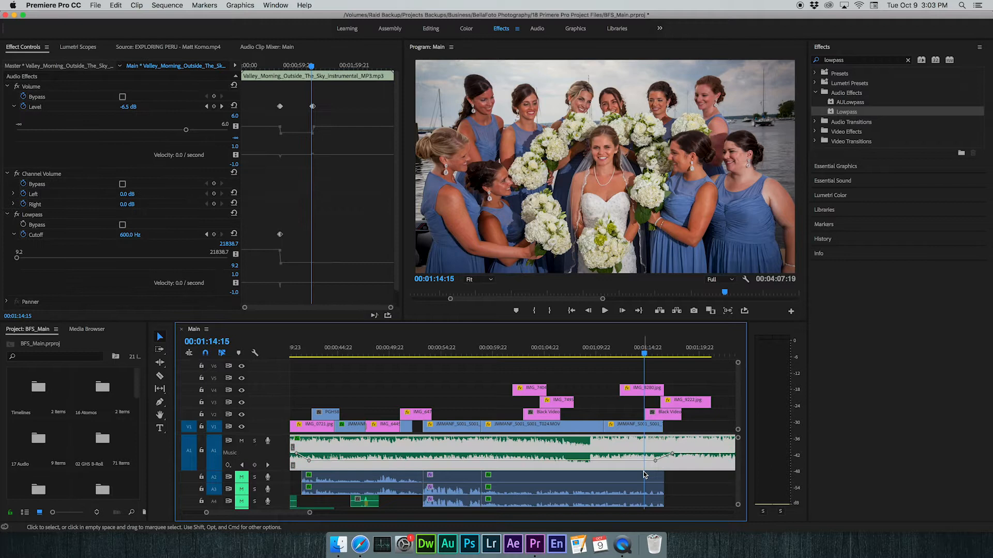
pyautogui.press('=')
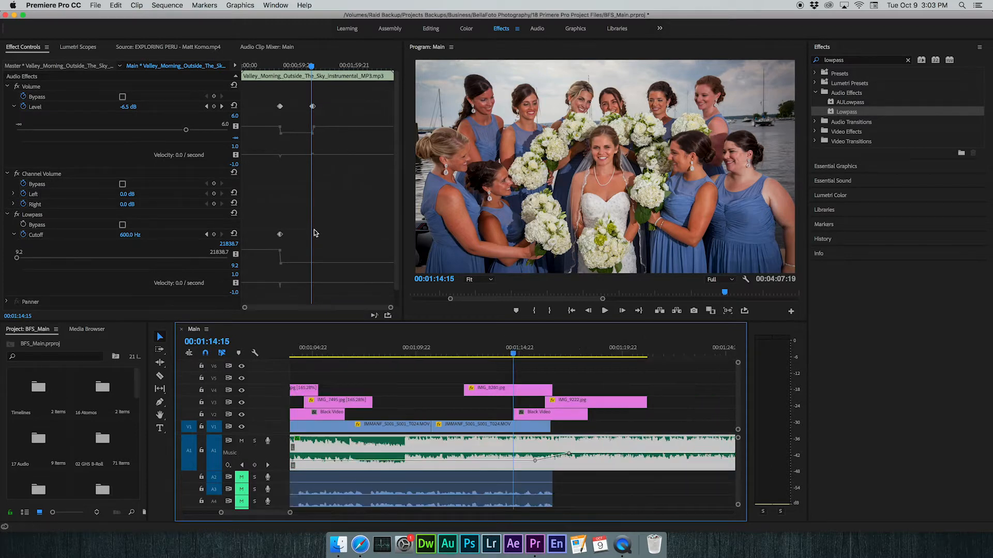
pyautogui.press('=')
pyautogui.press('=')
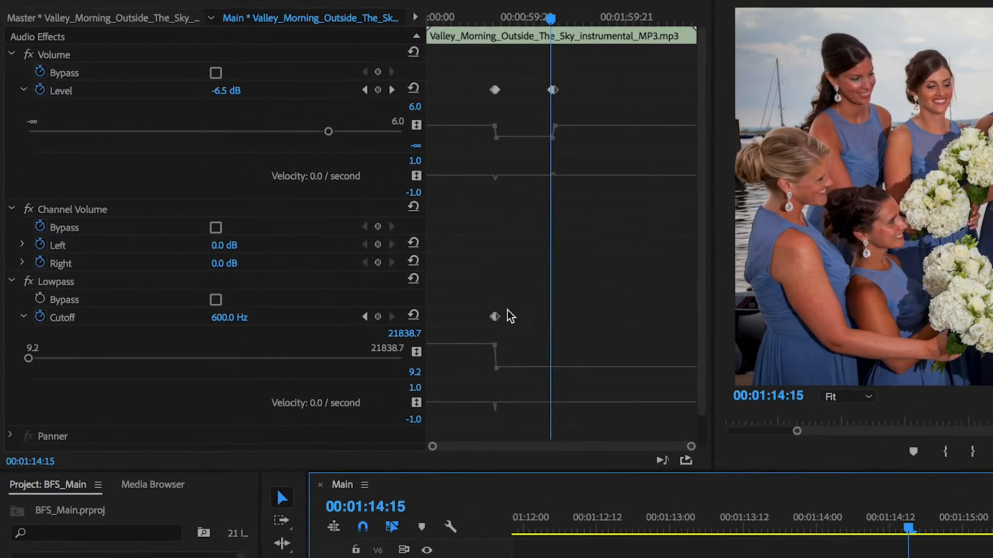
# Step: Examine the two Lowpass Cutoff keyframes at the interview's start, moving the playhead between 00:00:40:23 and 00:00:42:08
pyautogui.click(493, 317)
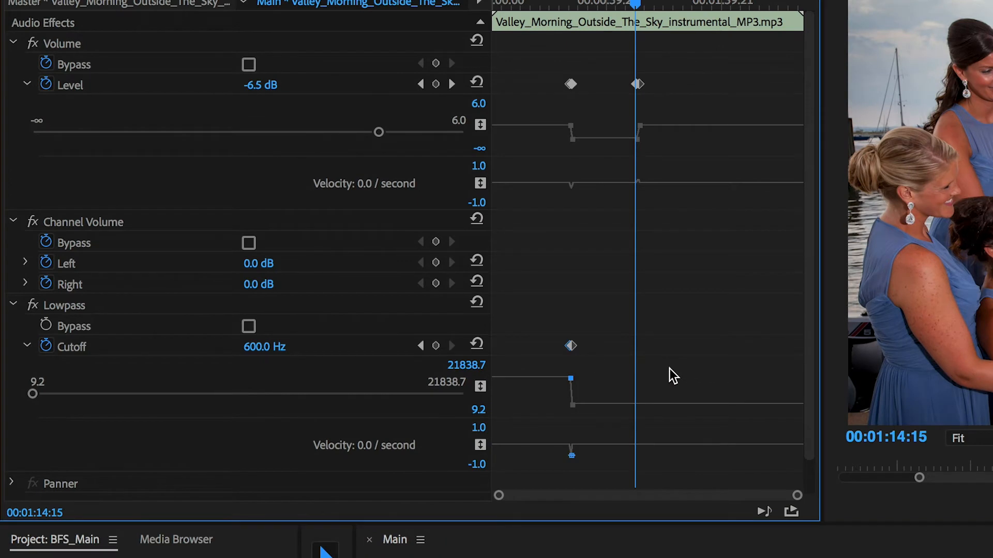
pyautogui.press('=')
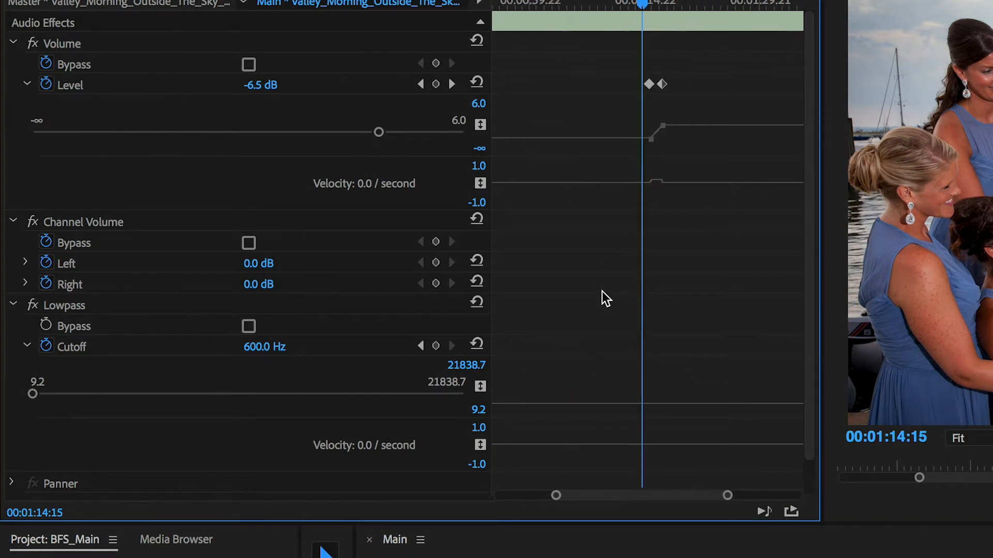
pyautogui.moveTo(619, 496); pyautogui.dragTo(588, 499)
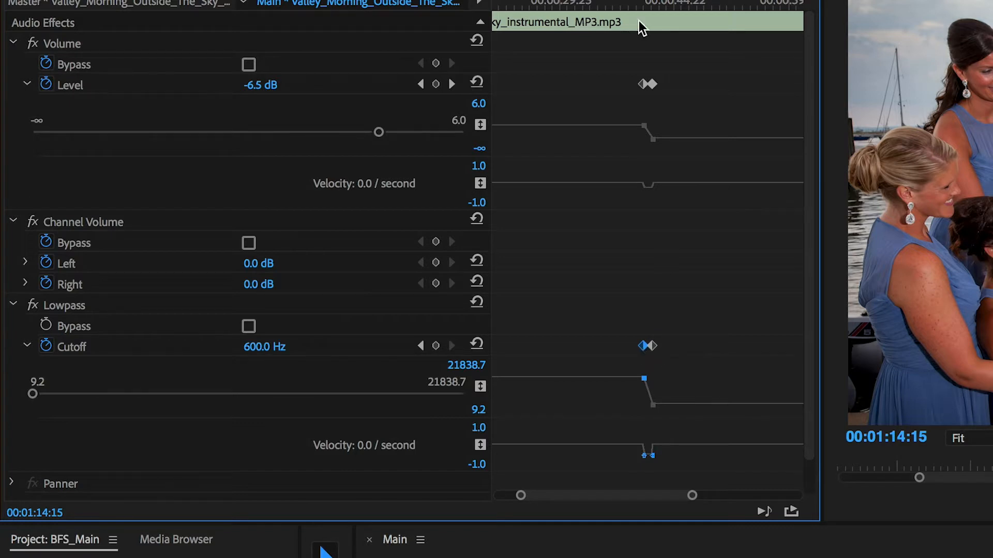
pyautogui.click(420, 345)
pyautogui.click(420, 345)
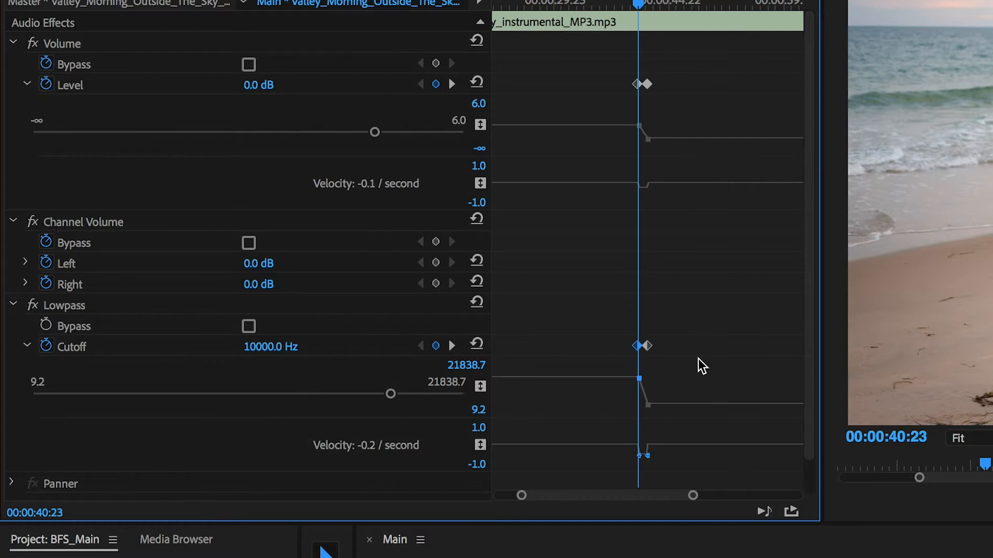
pyautogui.click(453, 346)
pyautogui.click(648, 346)
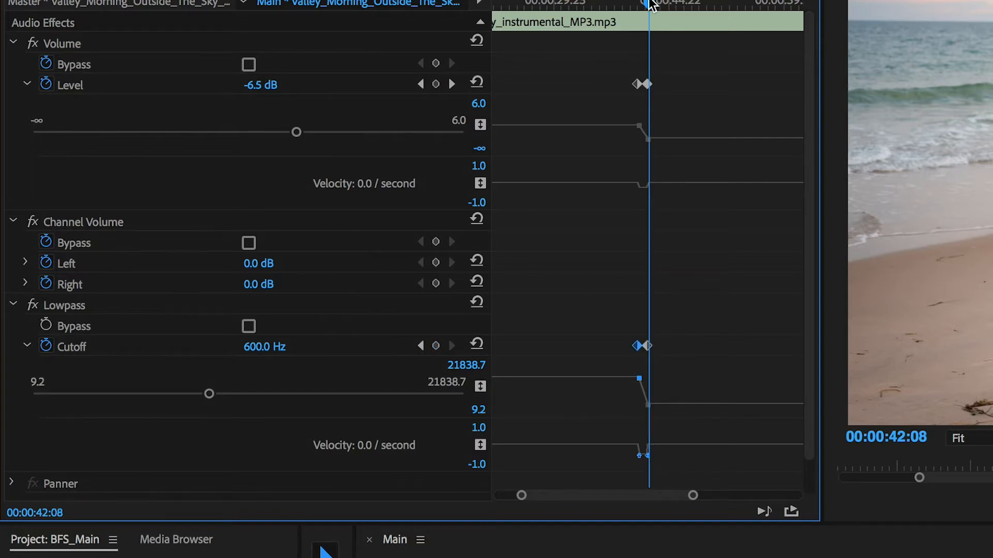
pyautogui.moveTo(649, 3); pyautogui.dragTo(641, 3)
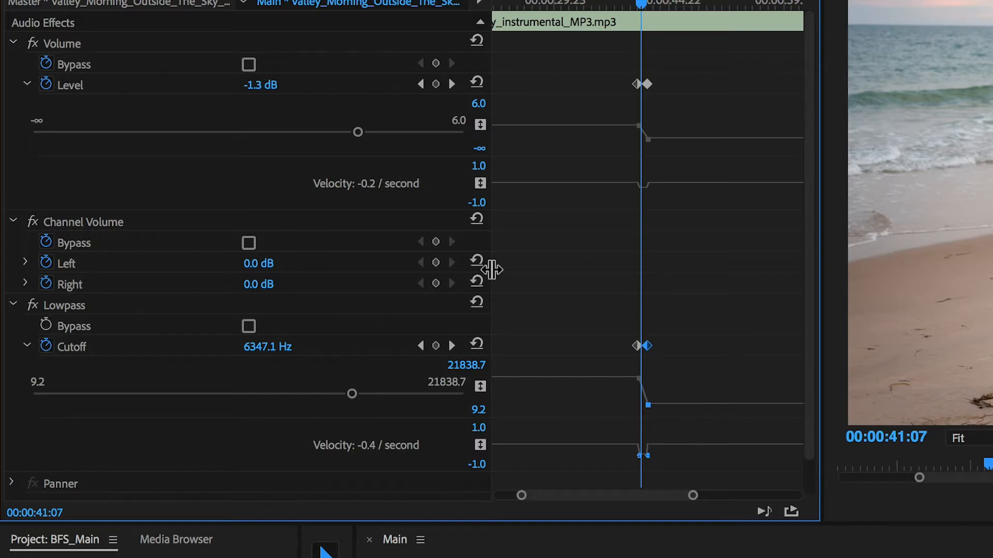
# Step: Go to the volume keyframe at 00:01:15:16 and add a Lowpass Cutoff keyframe of 600 Hz there
pyautogui.click(451, 84)
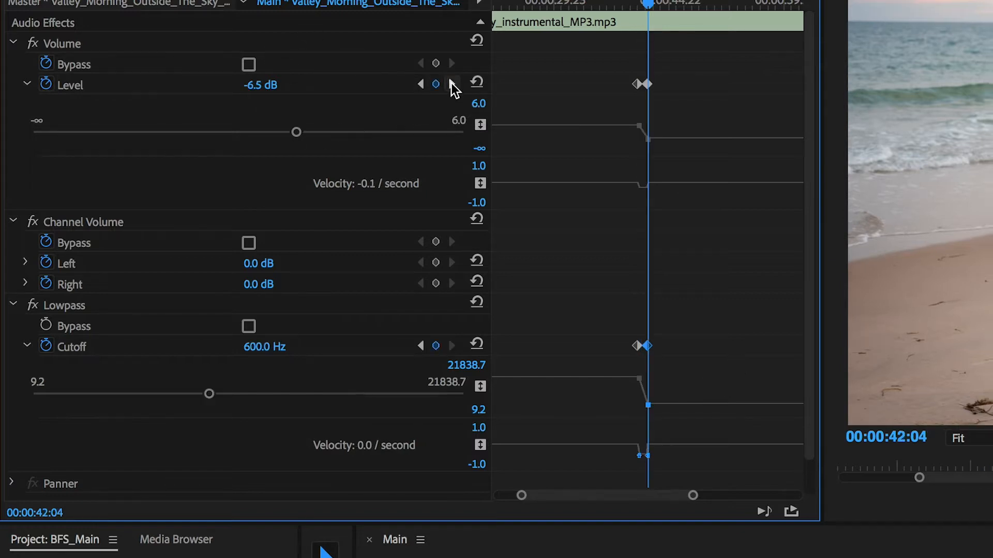
pyautogui.click(452, 84)
pyautogui.press('Right')
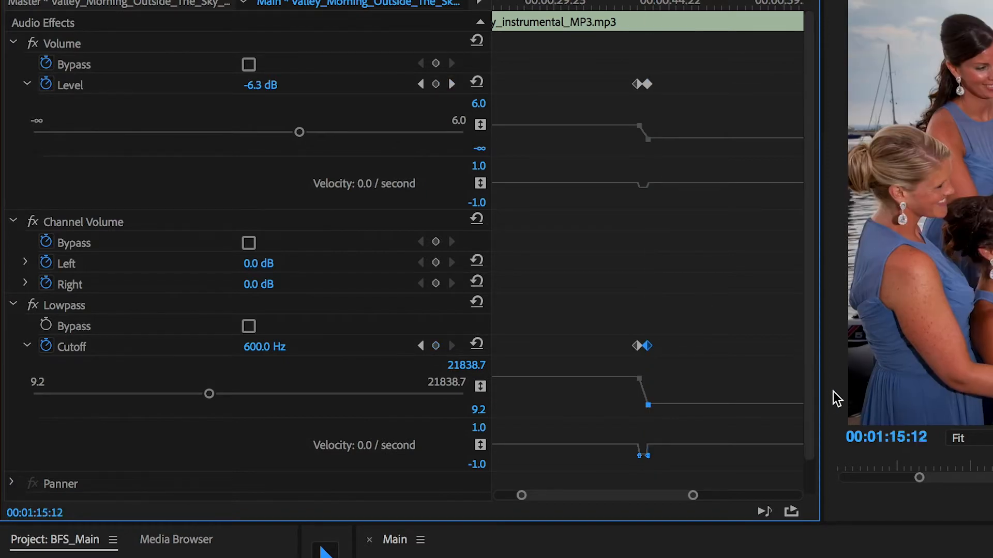
pyautogui.press('Left')
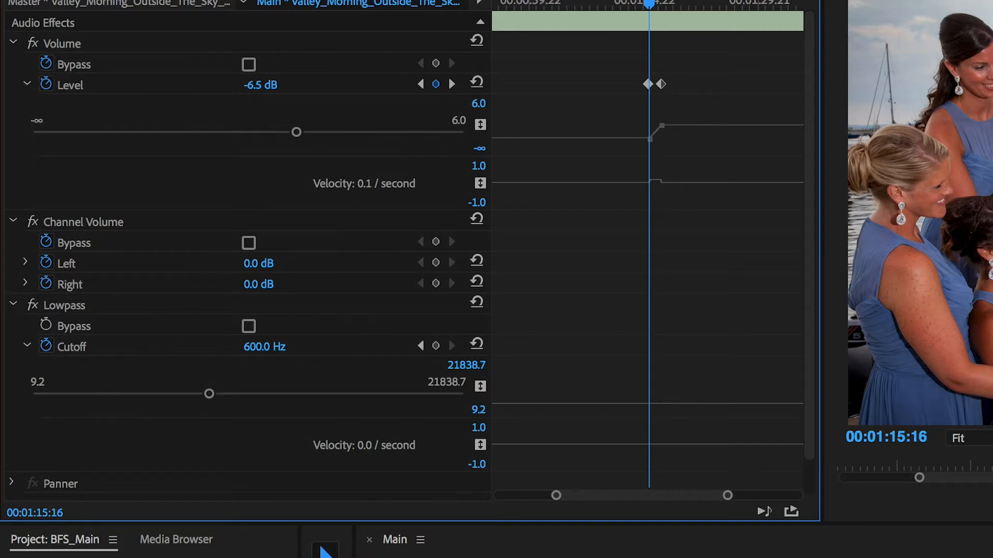
pyautogui.hotkey('ctrl', 's')
pyautogui.click(436, 346)
# Step: Copy the 10000 Hz Cutoff keyframe at 00:00:40:23 and paste it at the last volume keyframe, 00:01:17:07
pyautogui.click(421, 85)
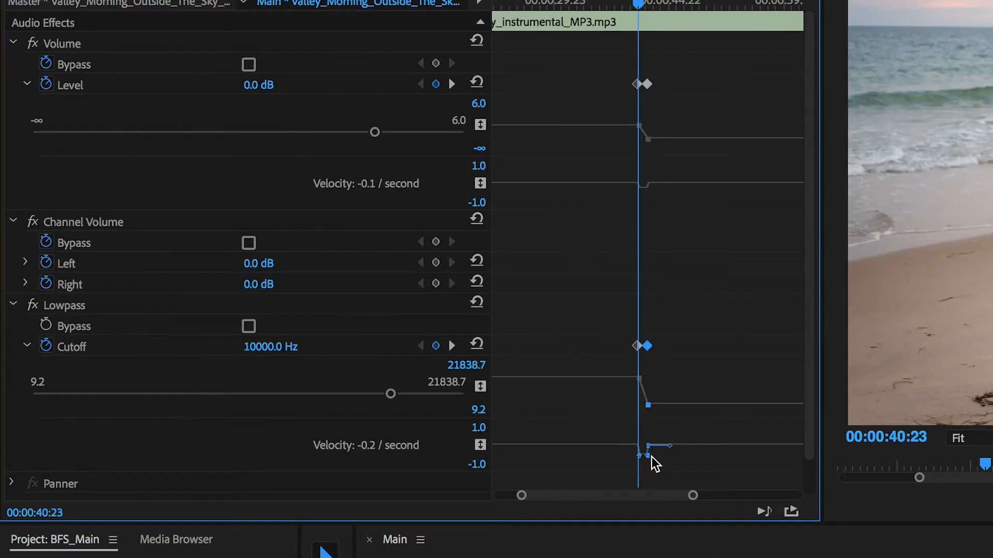
pyautogui.click(638, 346)
pyautogui.scroll(-2, 563, 446)
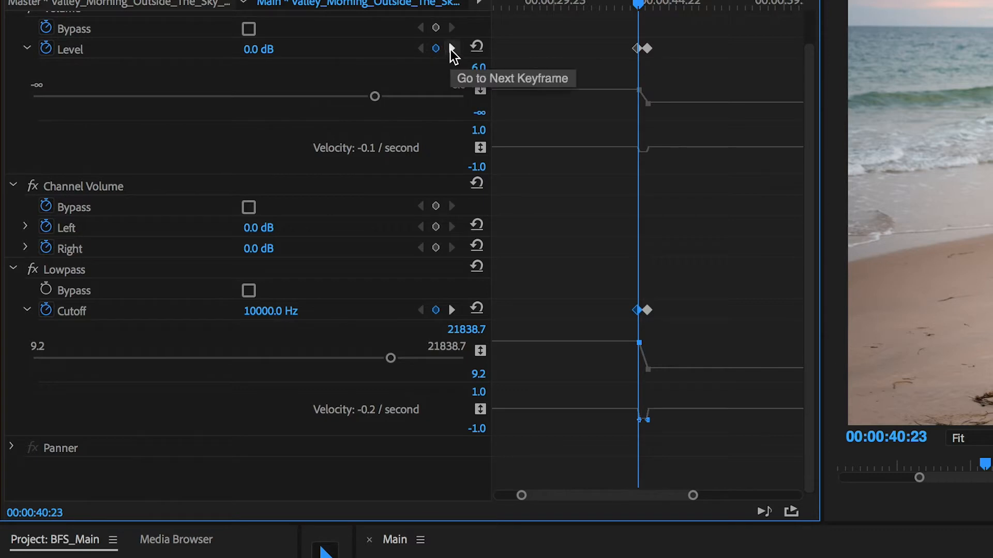
pyautogui.click(452, 48)
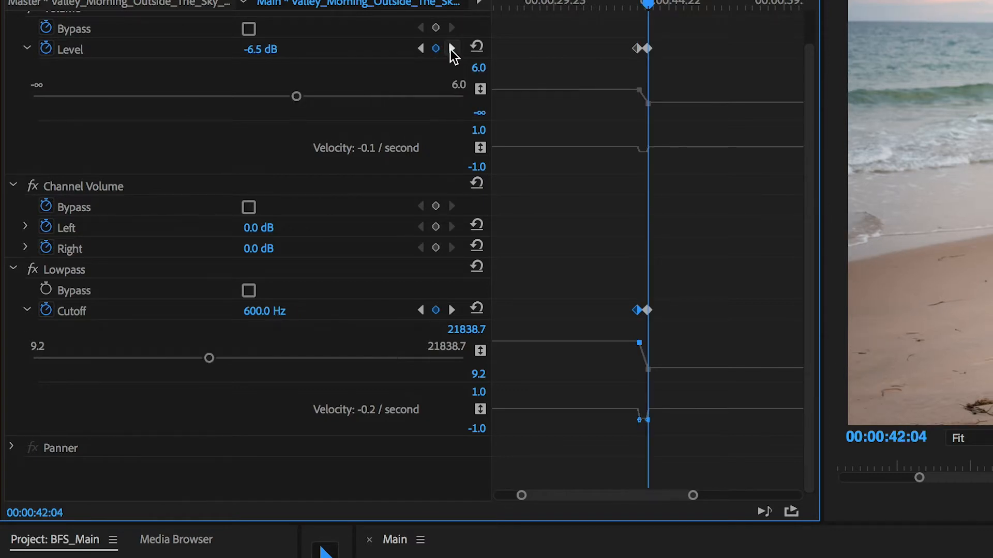
pyautogui.click(452, 48)
pyautogui.click(452, 49)
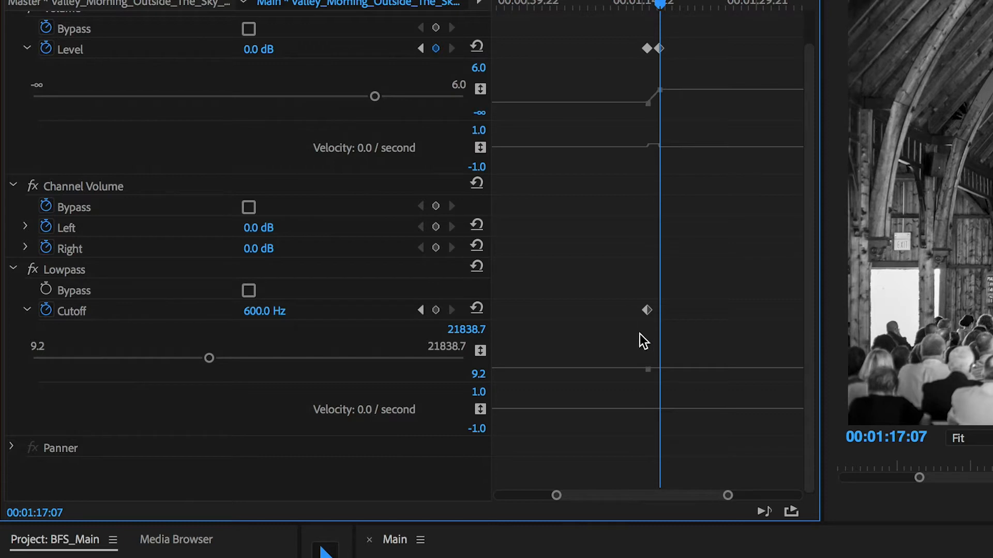
pyautogui.hotkey('ctrl', 'v')
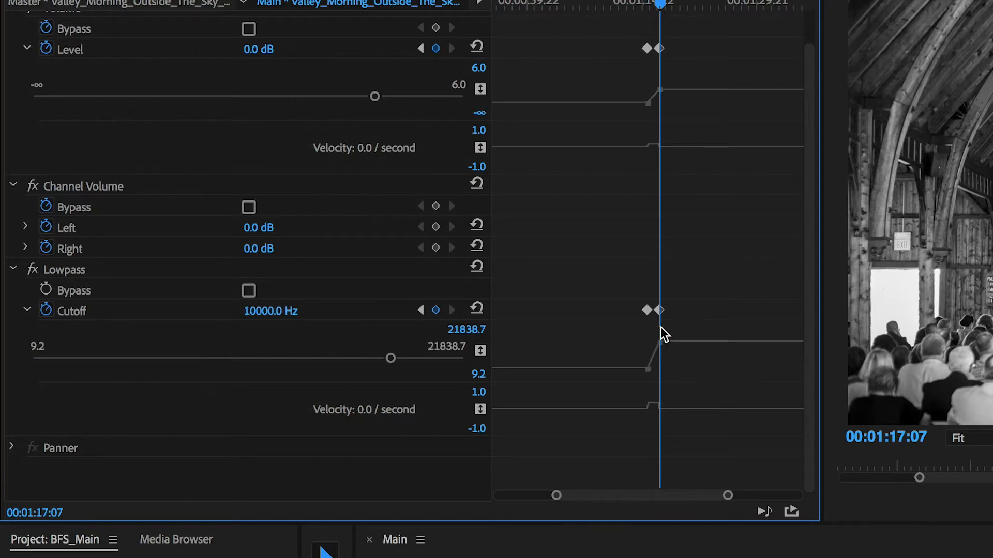
# Step: Play the sequence from 00:01:05:23 through the music's rise at the end of the interview
pyautogui.moveTo(660, 4); pyautogui.dragTo(575, 13)
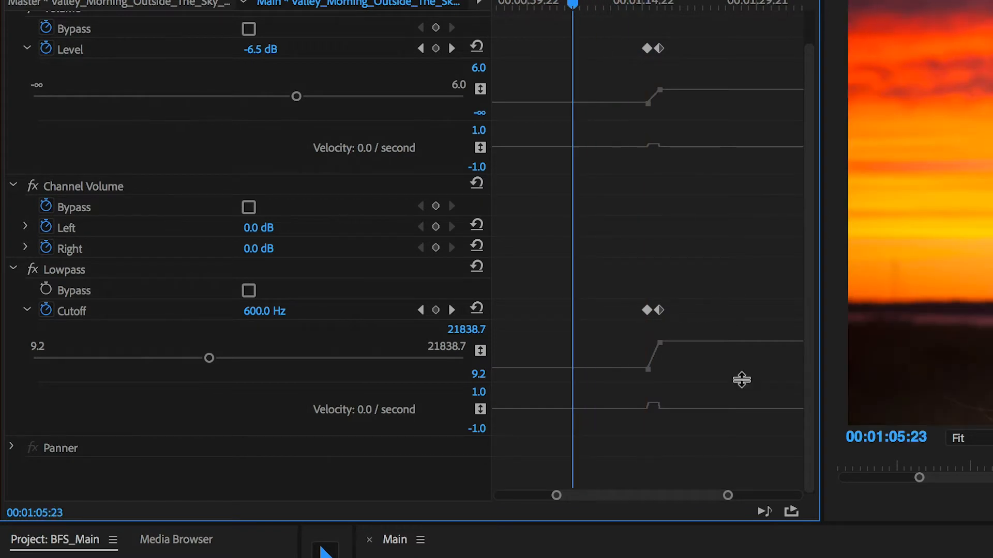
pyautogui.press('space')
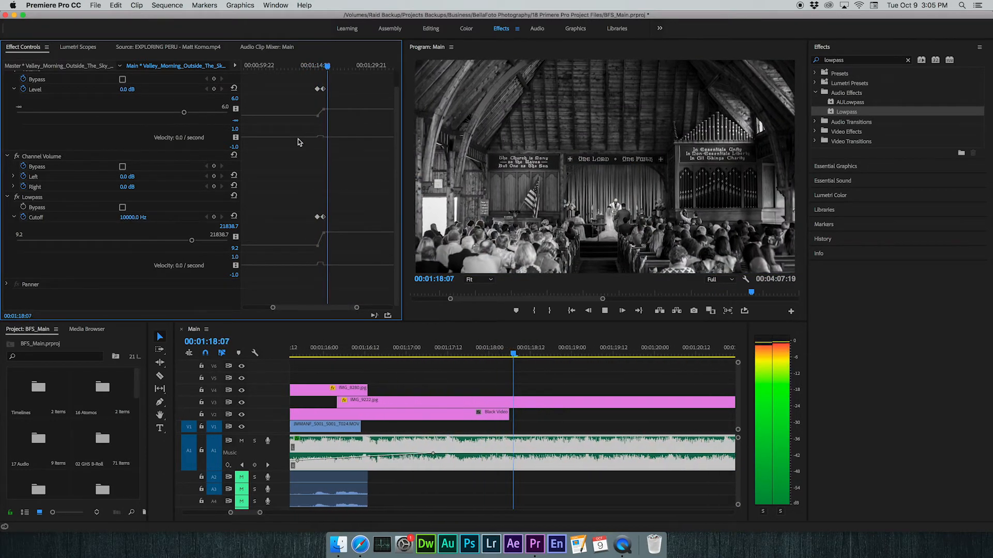
pyautogui.press('space')
# Step: Show the whole interview section in the timeline and place the playhead within it at 00:00:57:06
pyautogui.click(401, 353)
pyautogui.press('-')
pyautogui.press('-')
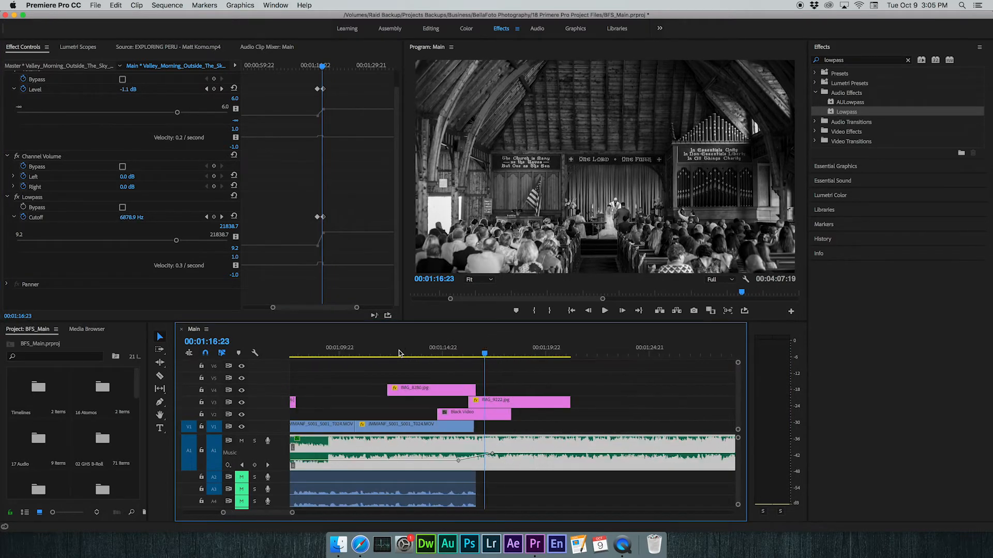
pyautogui.hscroll(-5, 402, 353)
pyautogui.hscroll(-4, 402, 353)
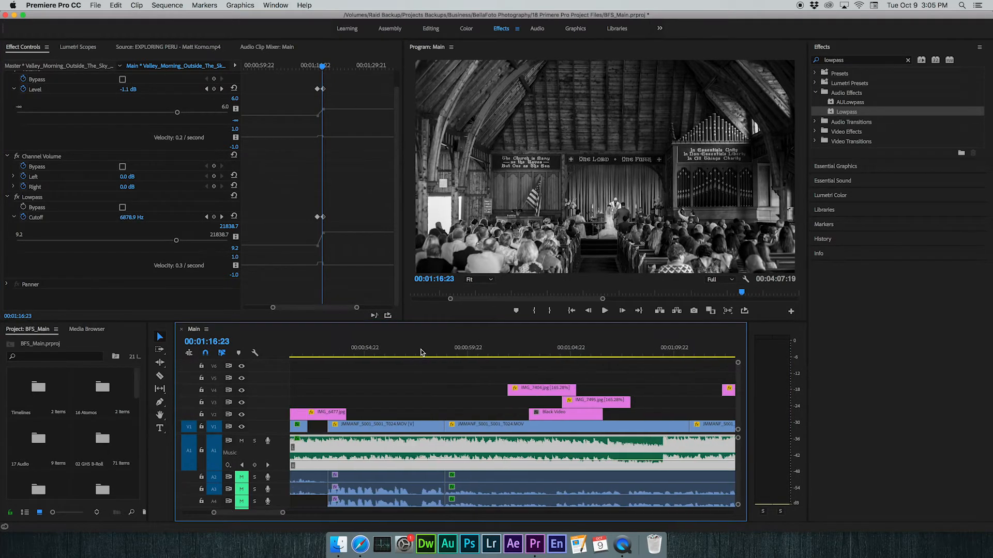
pyautogui.click(377, 354)
pyautogui.press('-')
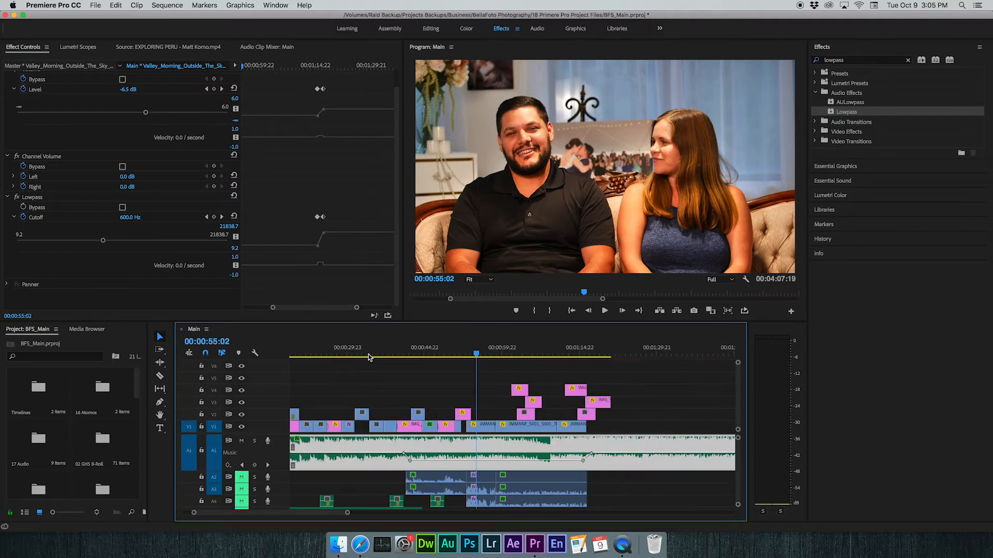
pyautogui.click(488, 353)
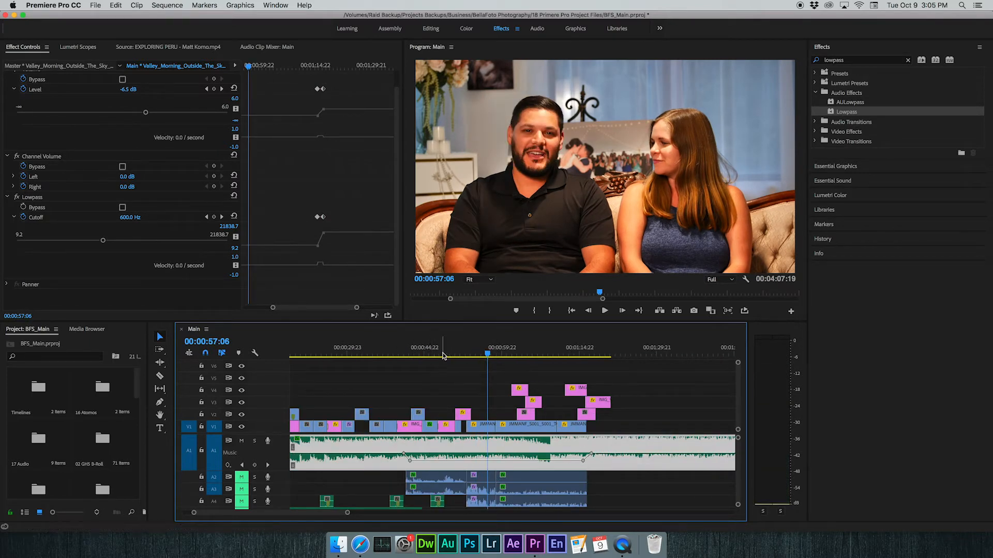
# Step: Play the sequence from 00:00:40:18 through the music's drop at the start of the interview
pyautogui.click(431, 353)
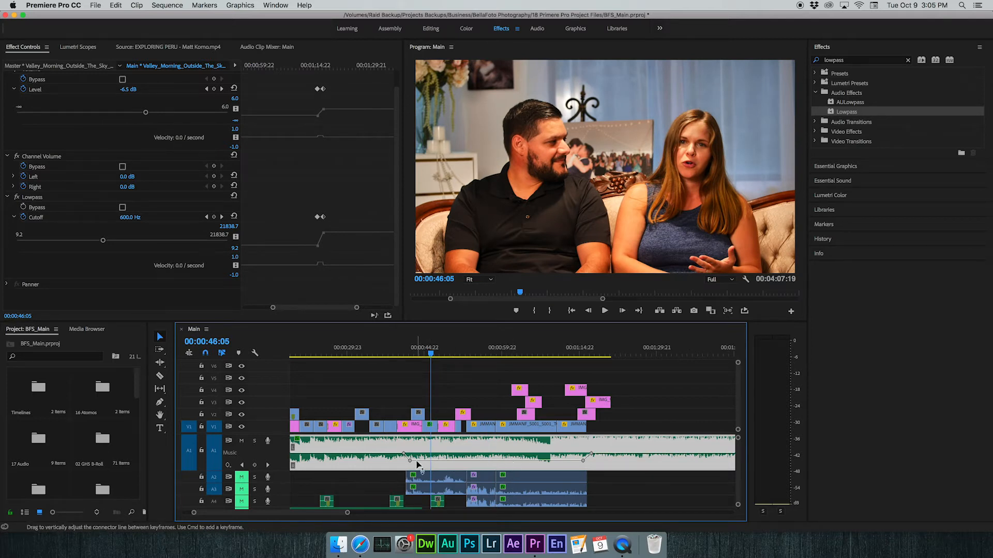
pyautogui.moveTo(419, 465)
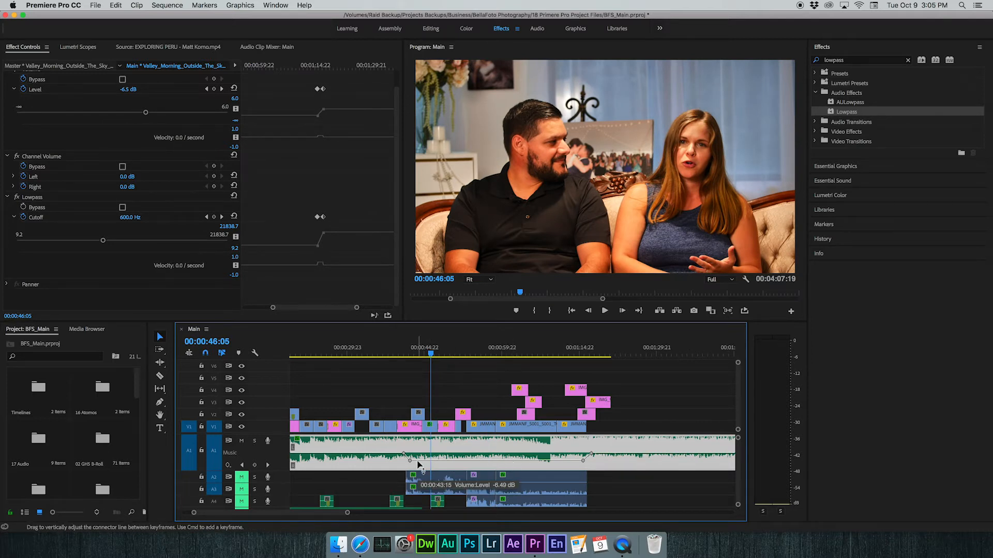
pyautogui.click(413, 356)
pyautogui.moveTo(413, 357); pyautogui.dragTo(402, 361)
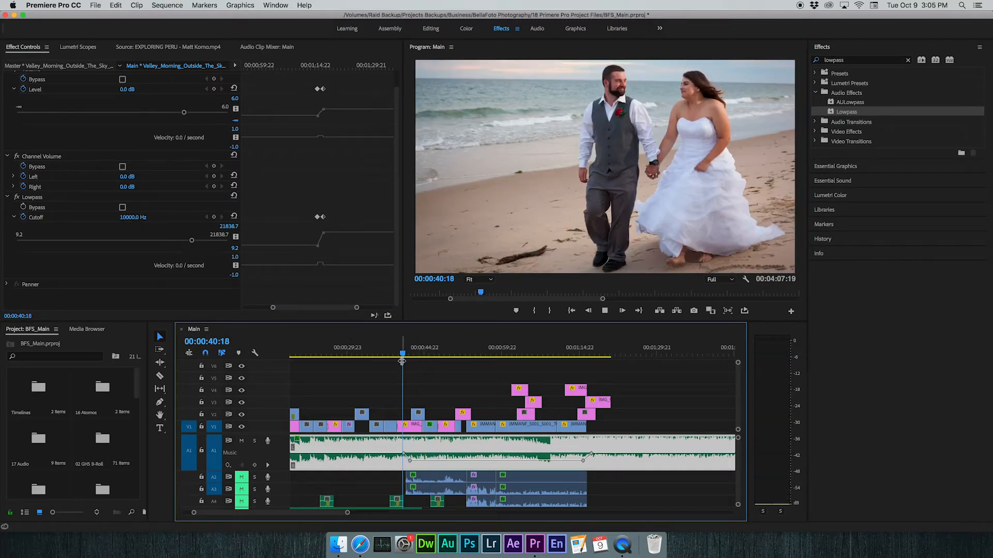
pyautogui.press('space')
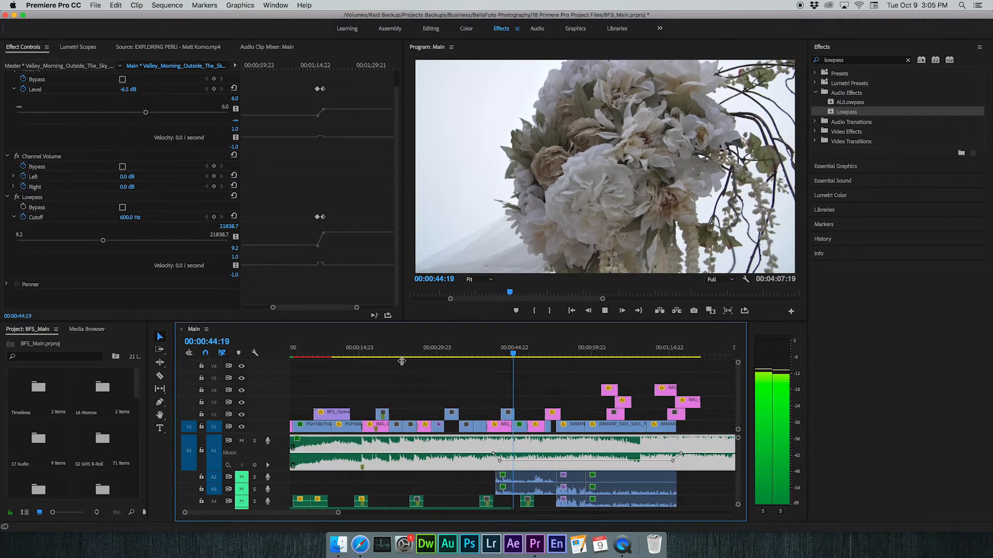
pyautogui.press('space')
# Step: Place the playhead before the interview at 00:00:35:12 and unmute all the audio tracks below the music track
pyautogui.click(460, 348)
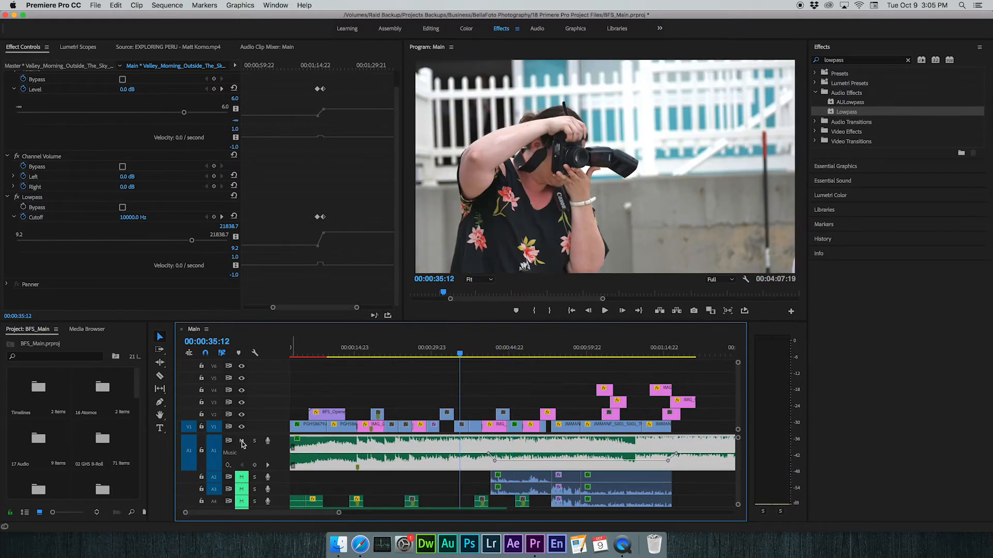
pyautogui.click(242, 476)
pyautogui.click(242, 489)
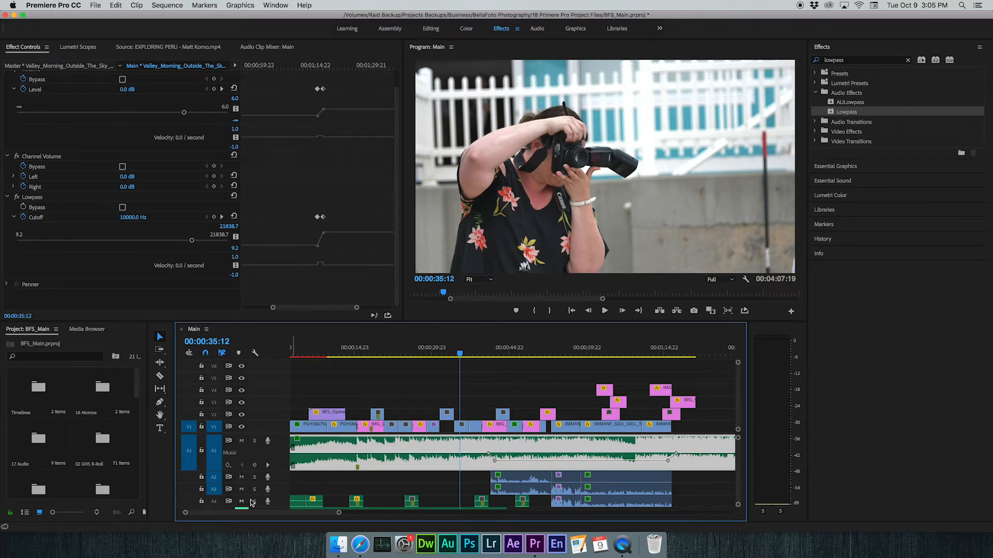
pyautogui.scroll(-3, 261, 499)
pyautogui.click(241, 476)
pyautogui.click(241, 489)
pyautogui.click(242, 501)
pyautogui.scroll(-2, 244, 486)
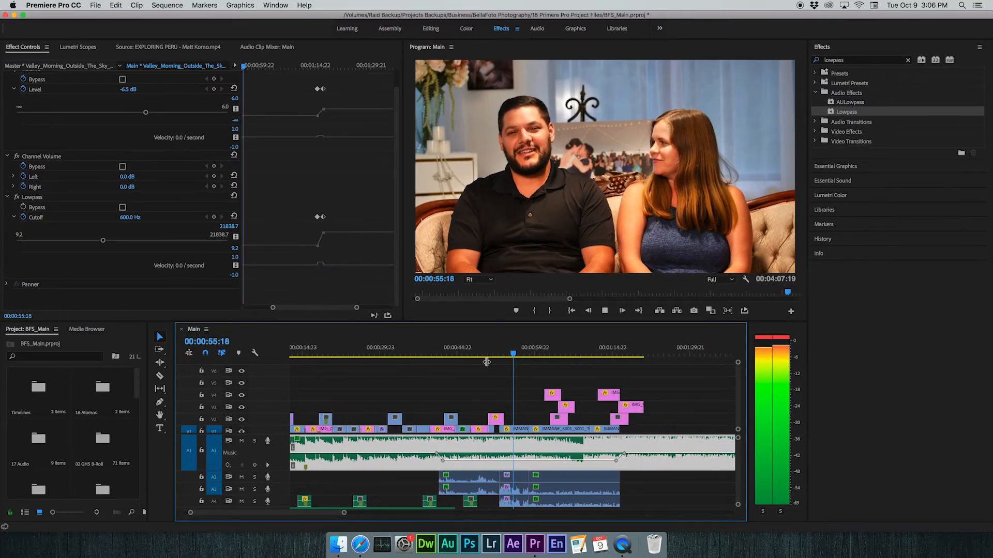
# Step: Stop playback within the interview and play the full audio mix from 00:01:13:12 past the end of the interview
pyautogui.press('space')
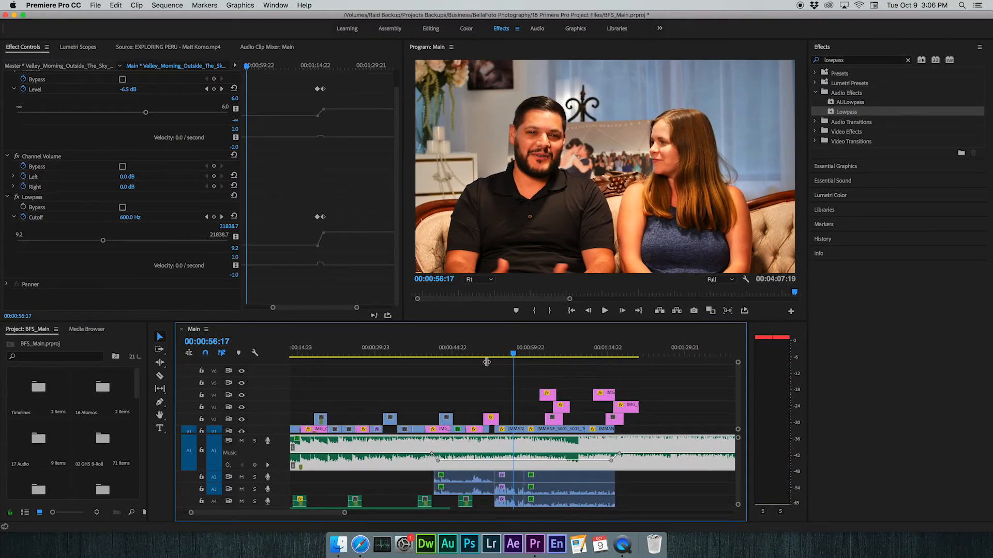
pyautogui.moveTo(542, 357); pyautogui.dragTo(601, 353)
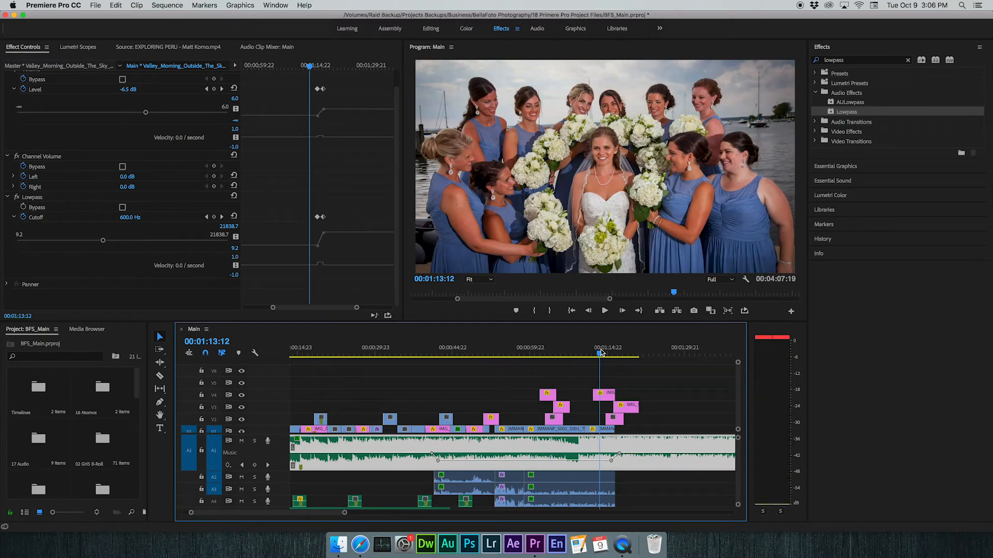
pyautogui.press('space')
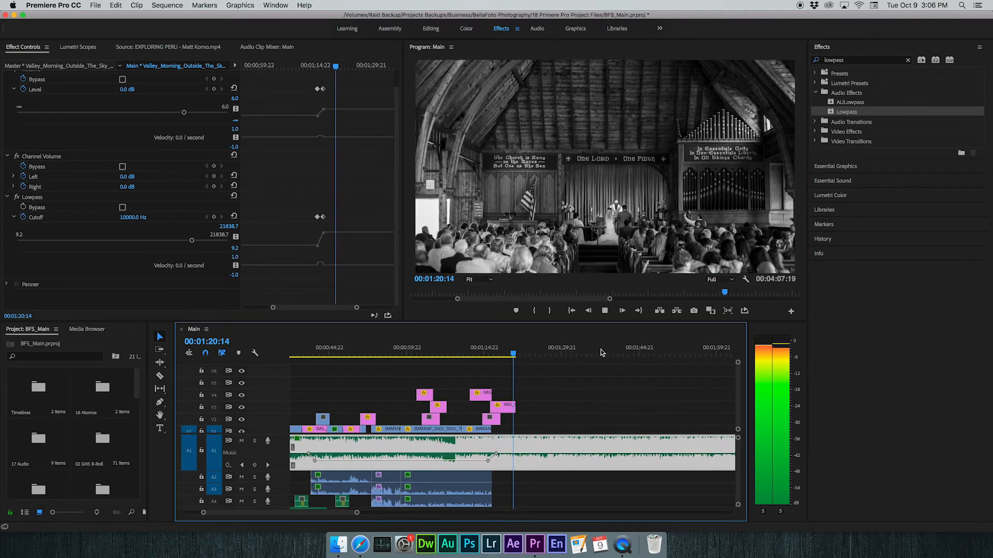
pyautogui.press('space')
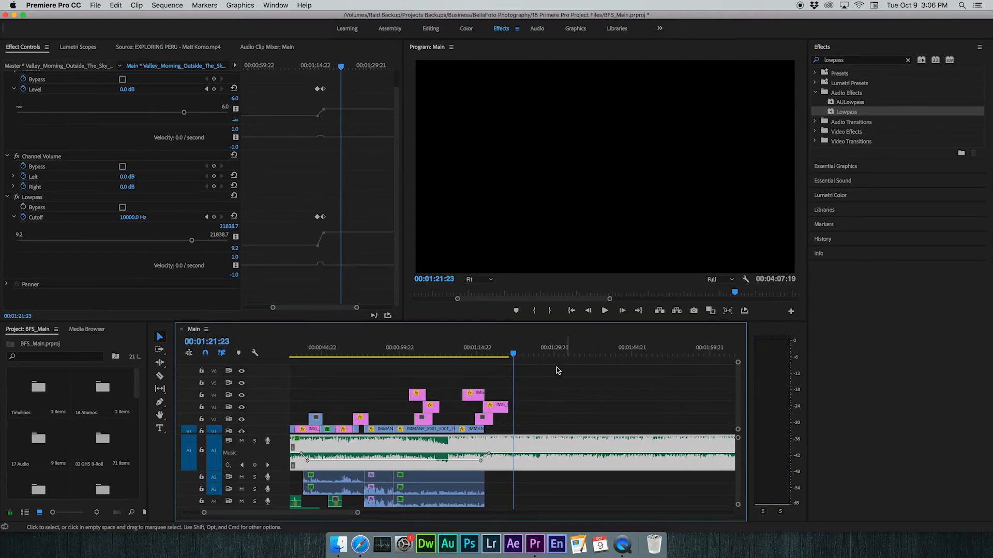
# Step: Bring the whole interview section back into view and check it at 00:00:46:03 and 00:00:55:21
pyautogui.moveTo(483, 351); pyautogui.dragTo(440, 356)
pyautogui.hscroll(-5, 441, 357)
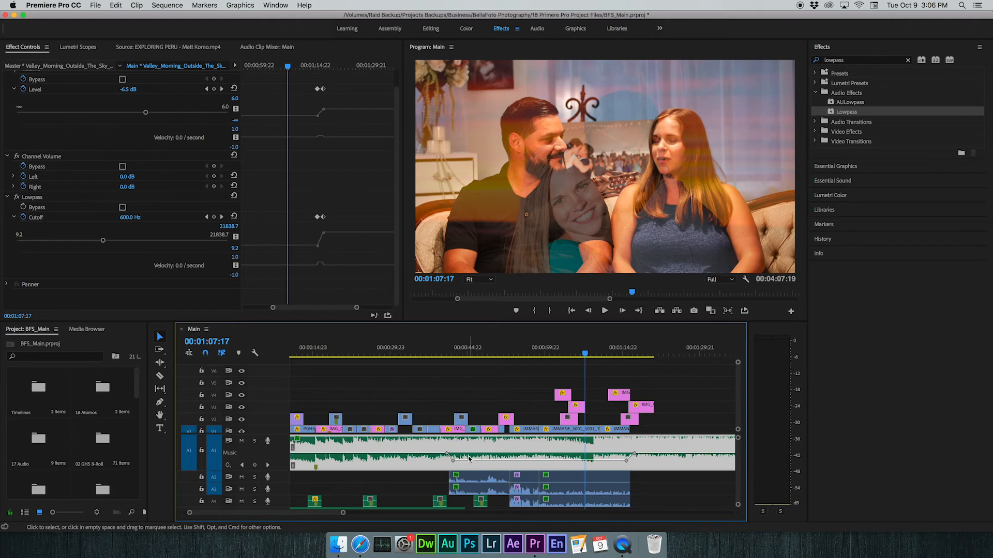
pyautogui.moveTo(462, 352); pyautogui.dragTo(471, 352)
pyautogui.click(439, 351)
pyautogui.click(475, 352)
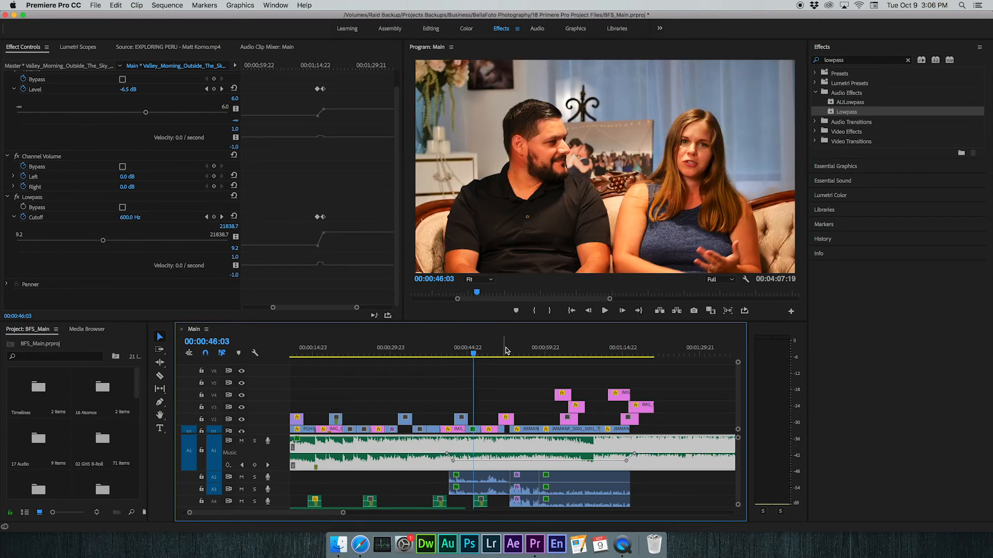
pyautogui.click(524, 351)
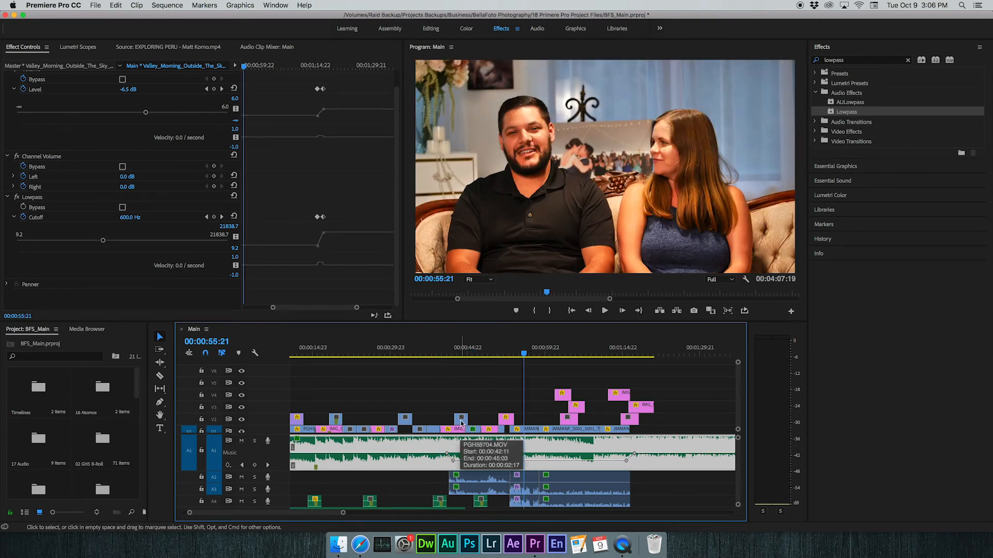